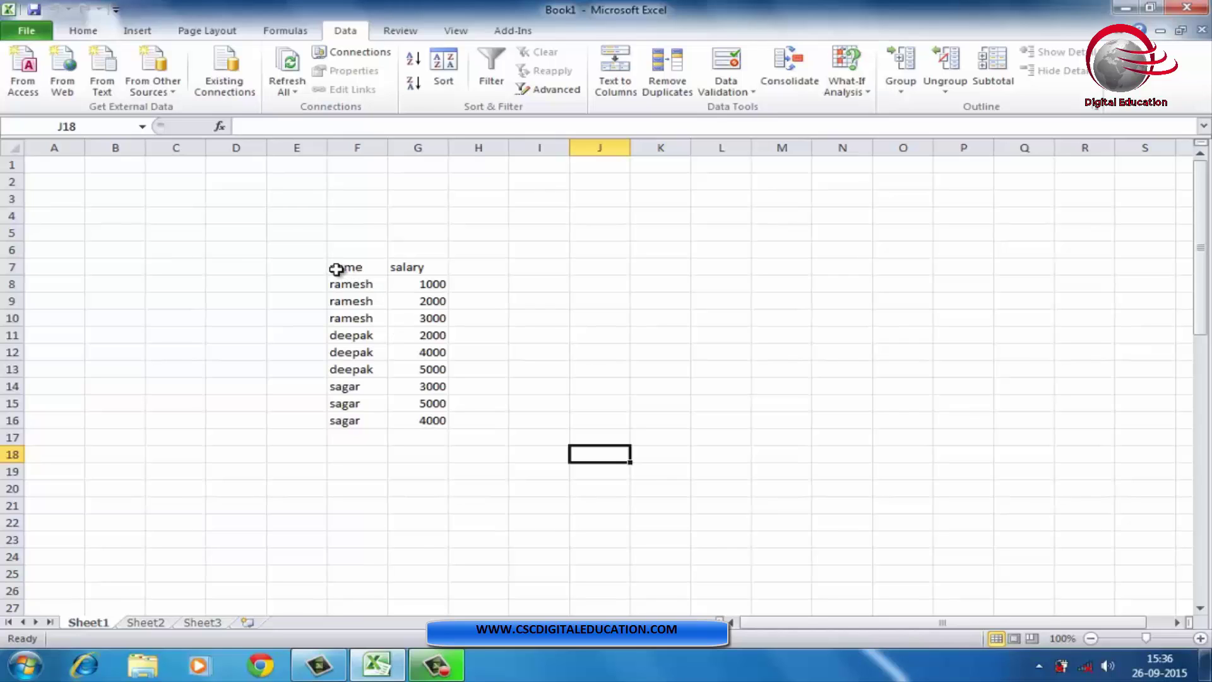
- Add Sum subtotals of salary at each change in name to F7:G16, and widen column F to fit the total labels
drag(340, 269, 437, 425)
click(993, 73)
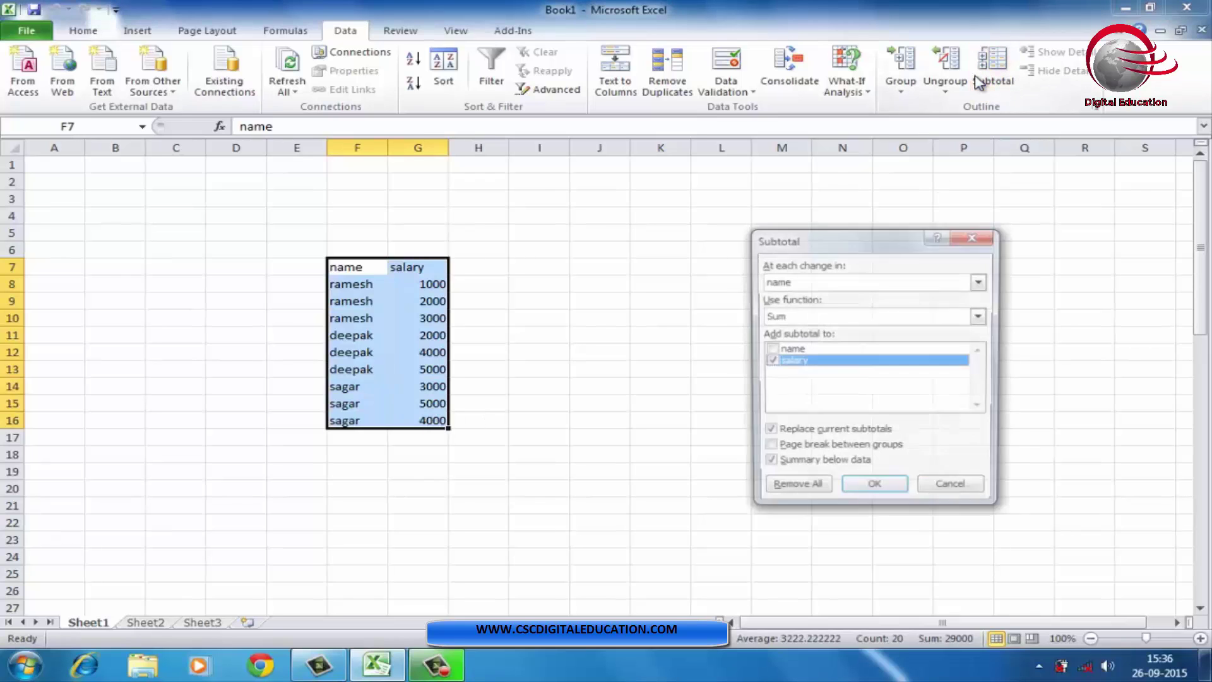
click(887, 492)
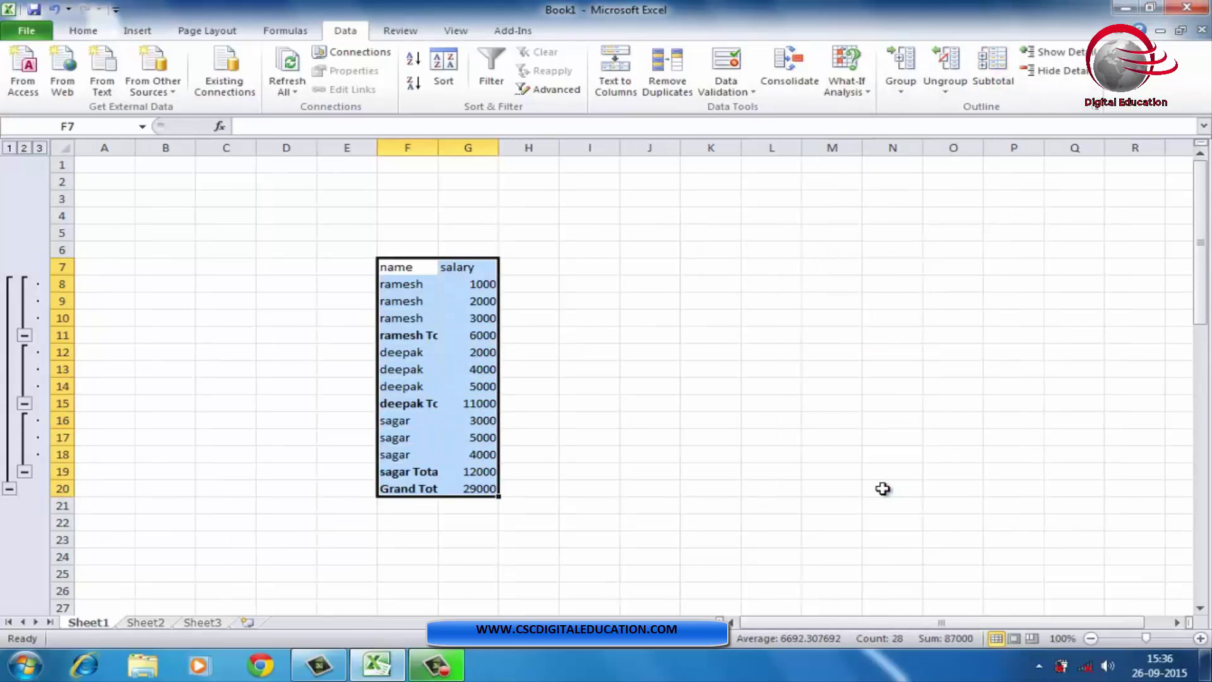
click(573, 281)
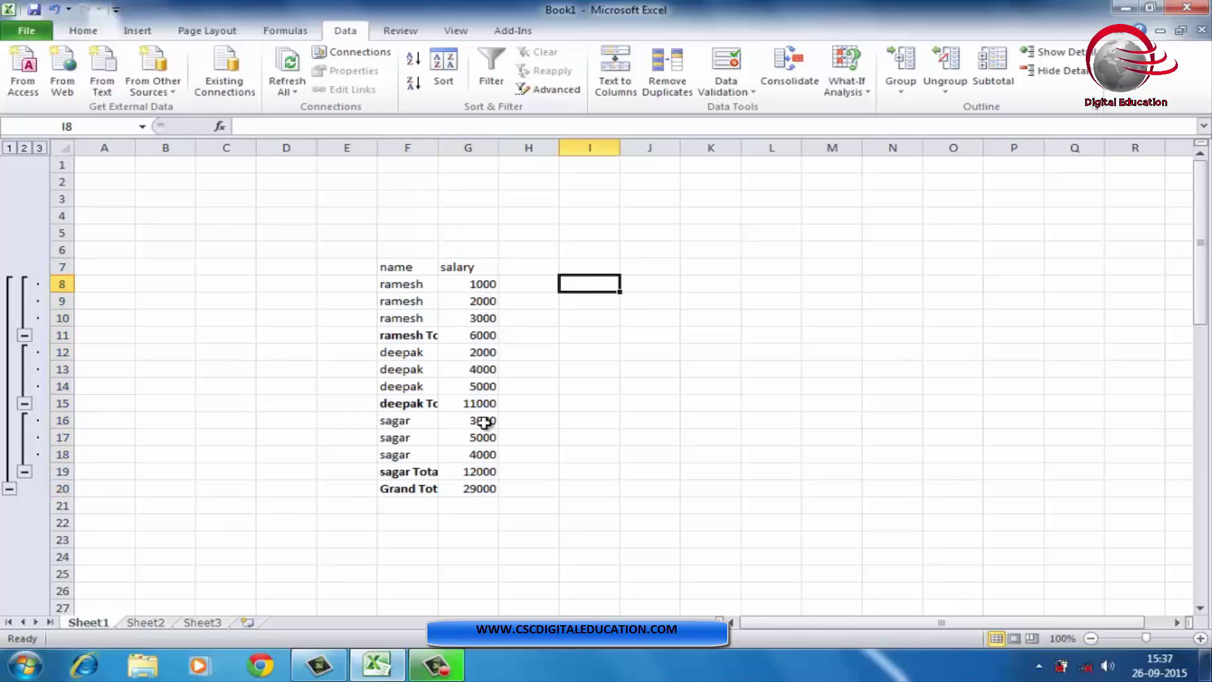
drag(439, 148, 461, 147)
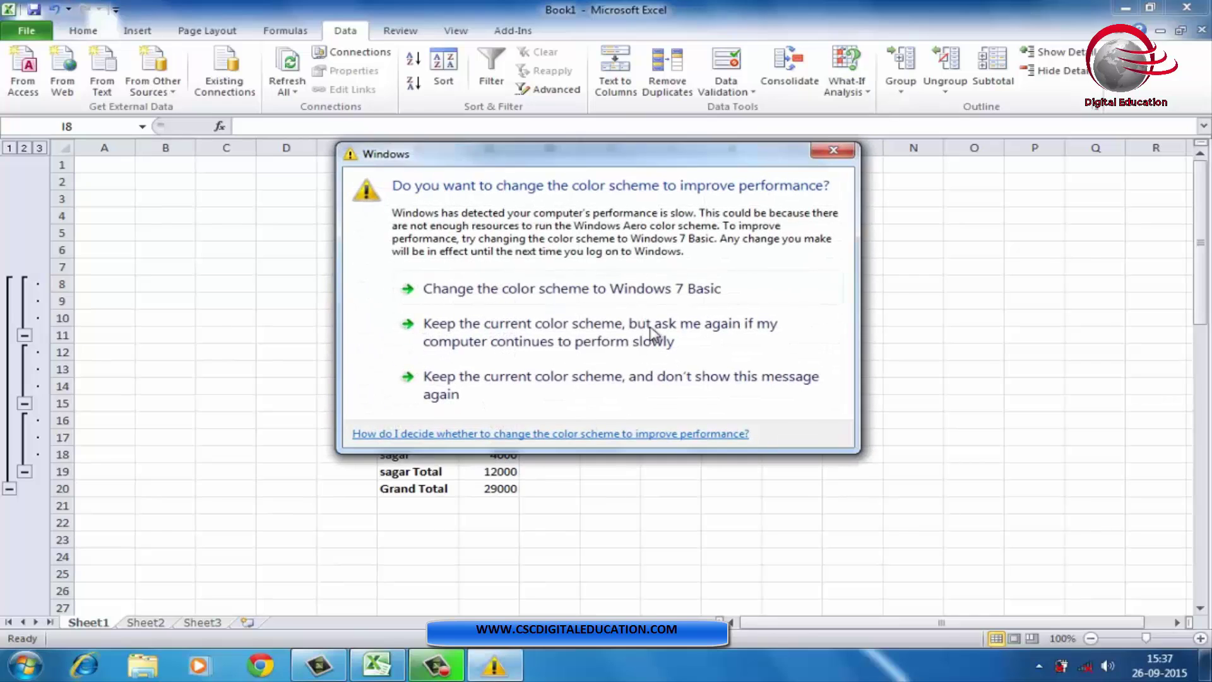
click(835, 155)
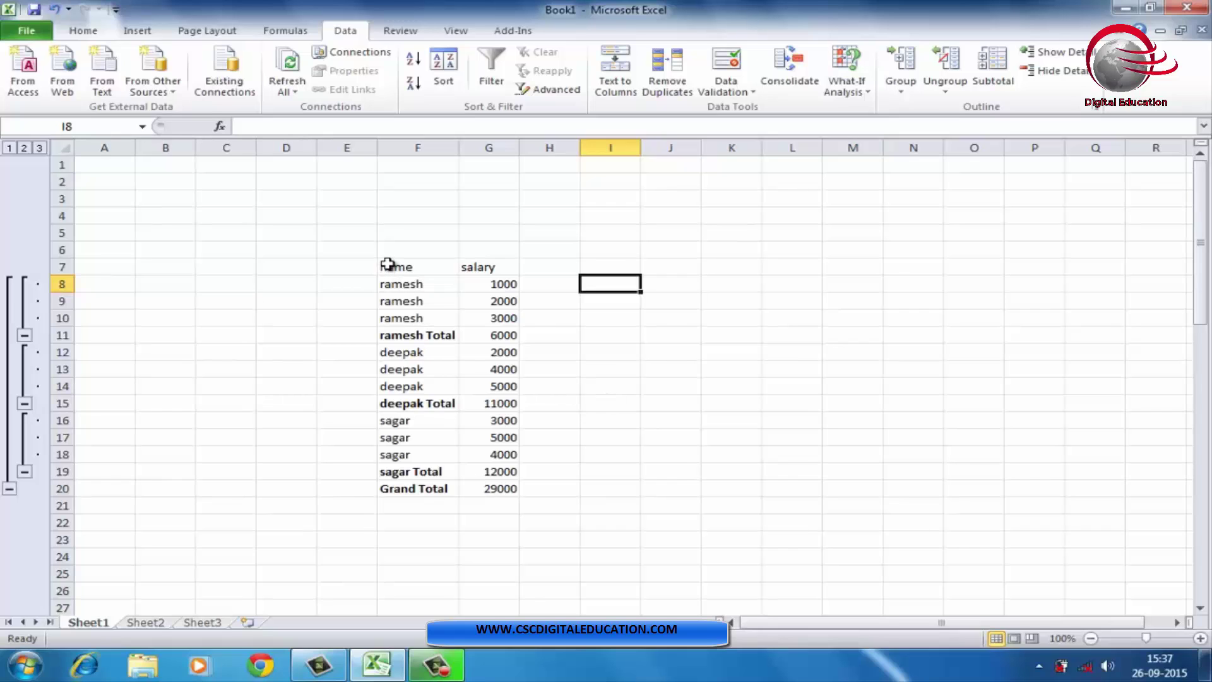
- Remove all subtotals from the name and salary table
drag(385, 266, 531, 493)
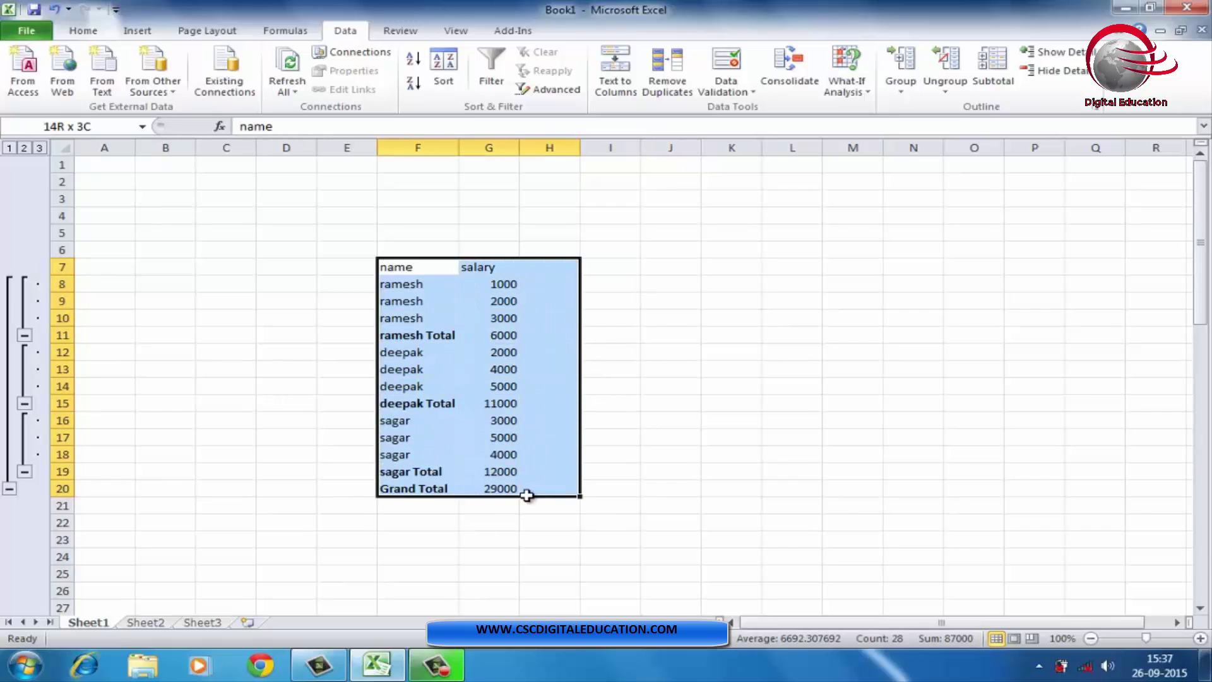
click(994, 79)
click(789, 493)
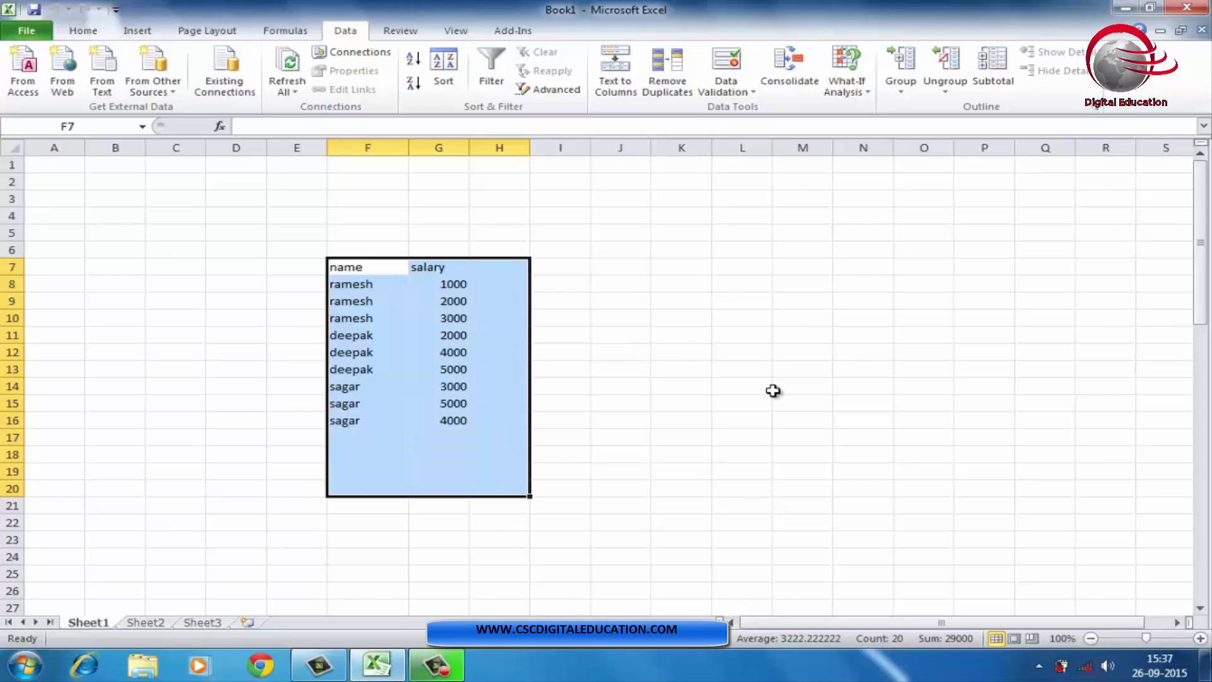
click(682, 349)
- Delete the contents of the name and salary table in F7:G18
drag(352, 271, 467, 454)
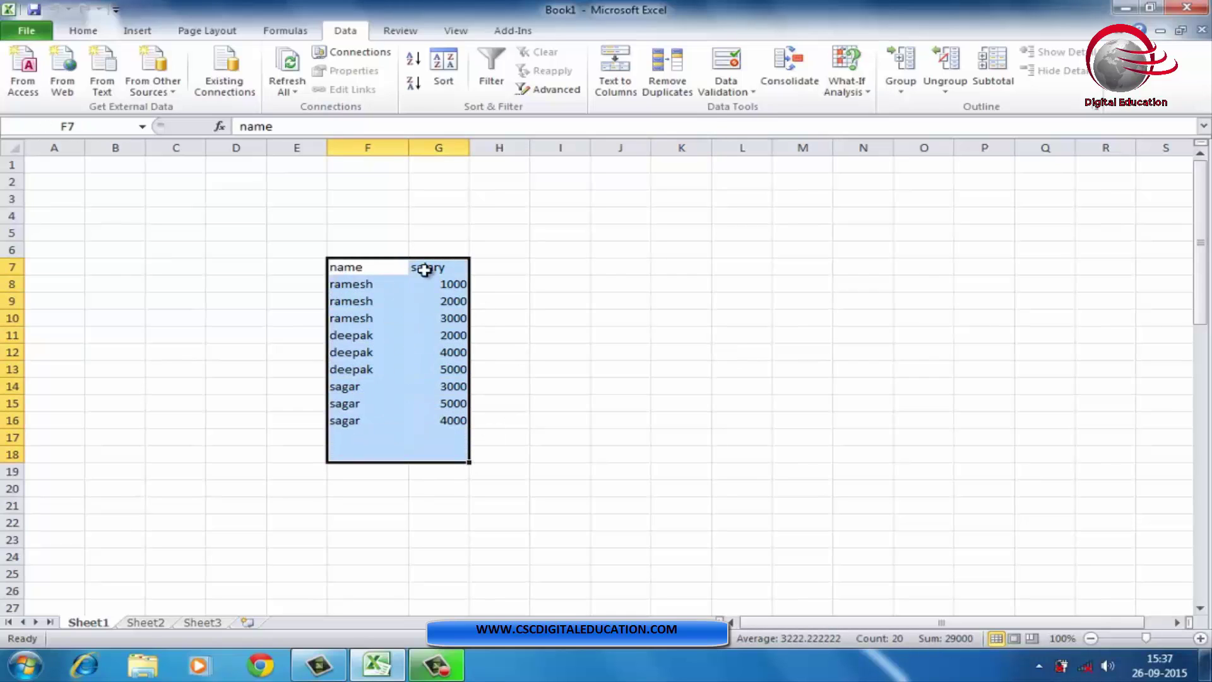
key(Delete)
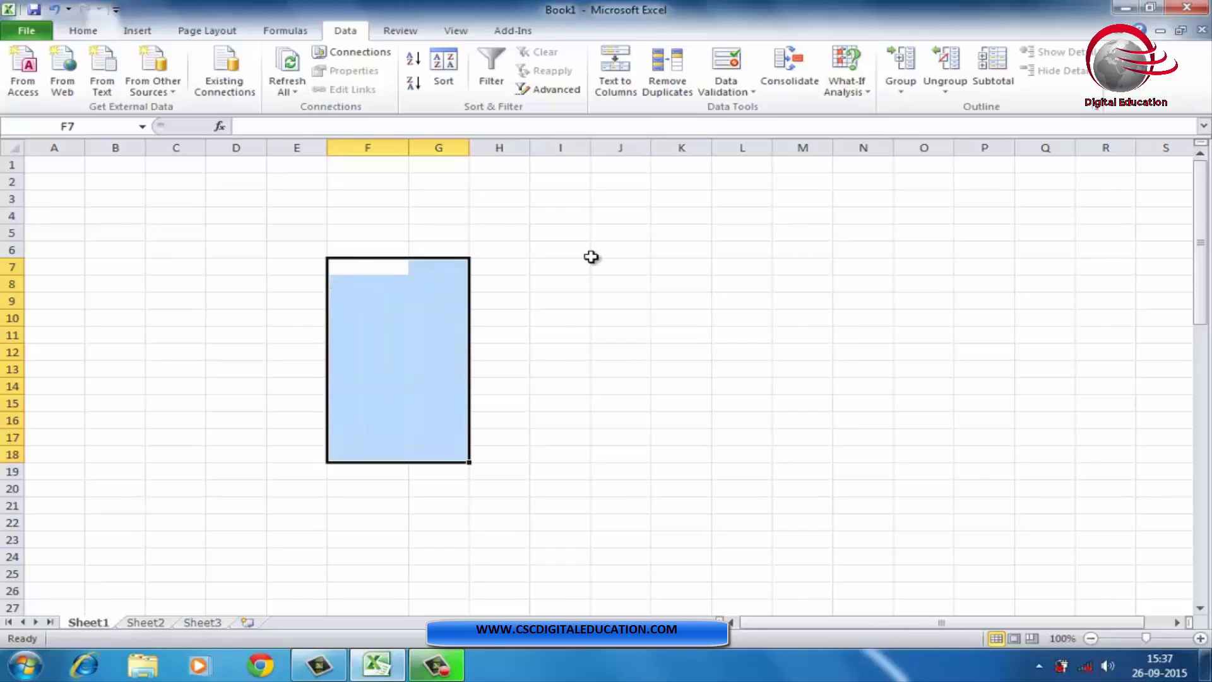
click(591, 249)
- Enter the values 500, 400, 200, 100, 400 and 300 across cells A1 to F1
click(76, 165)
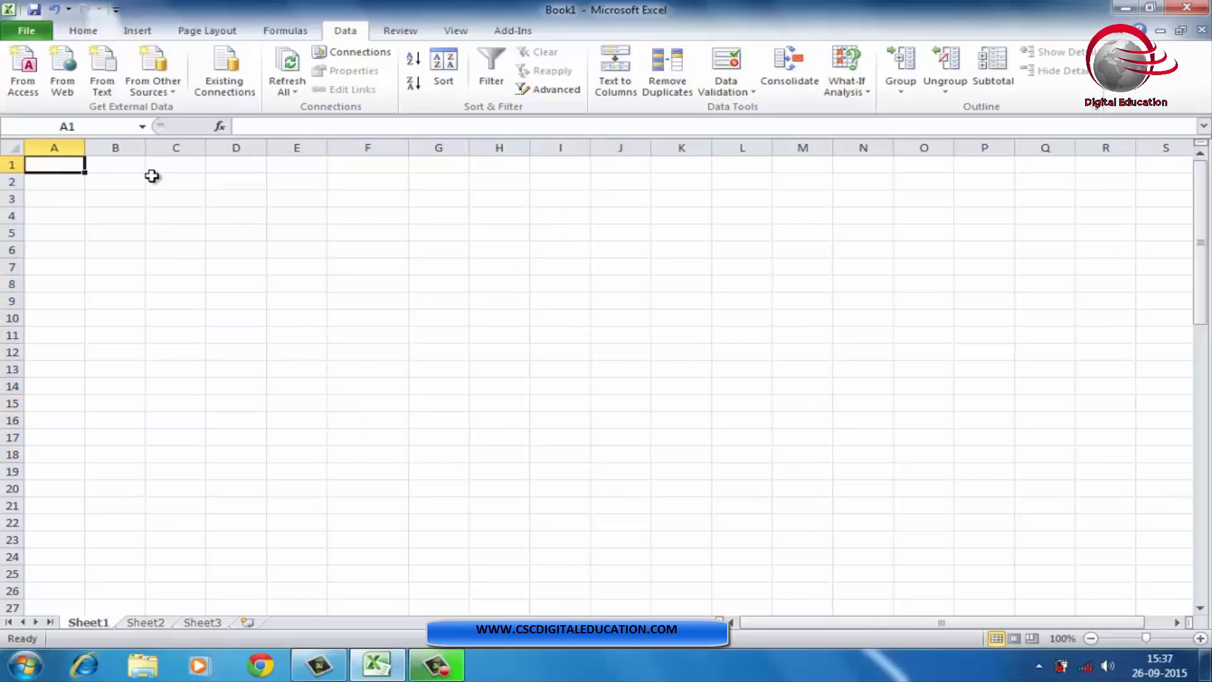
text(500)
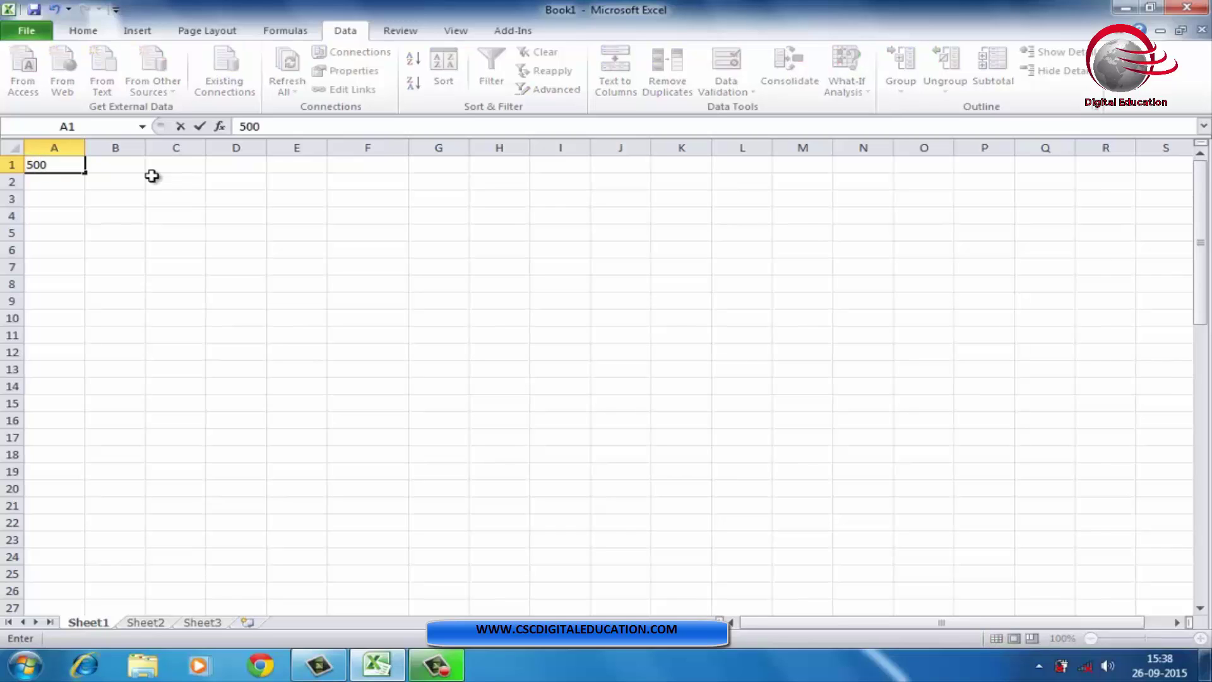
key(Tab)
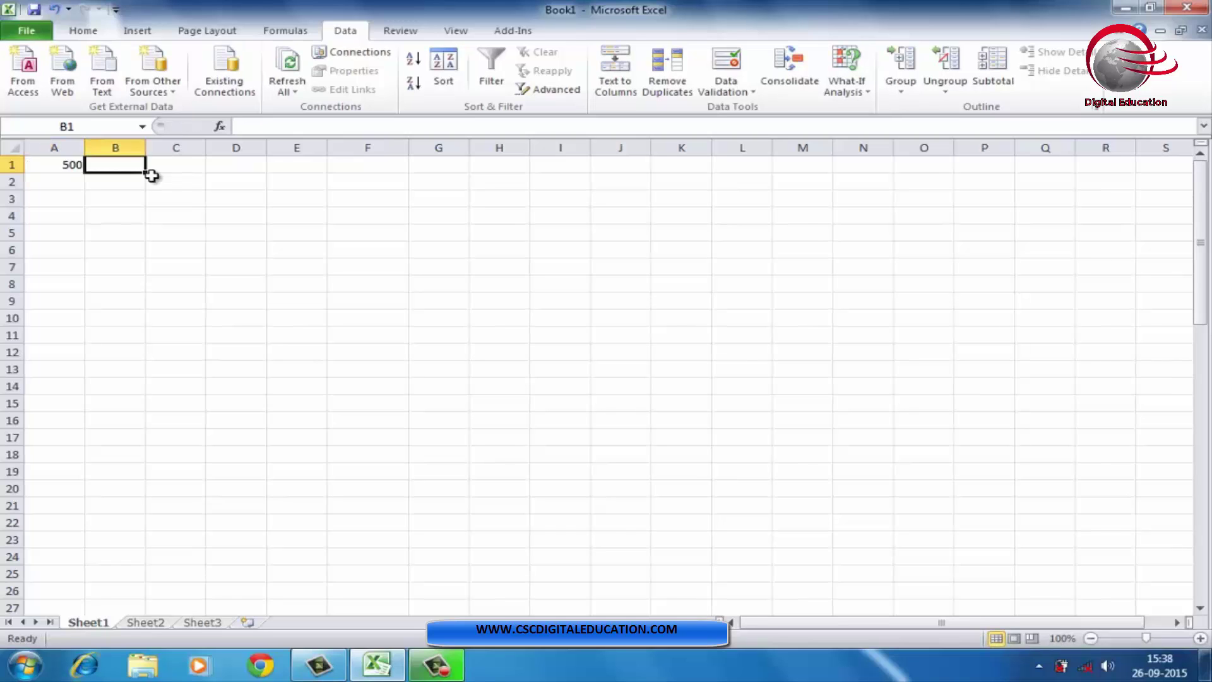
text(400)
key(Tab)
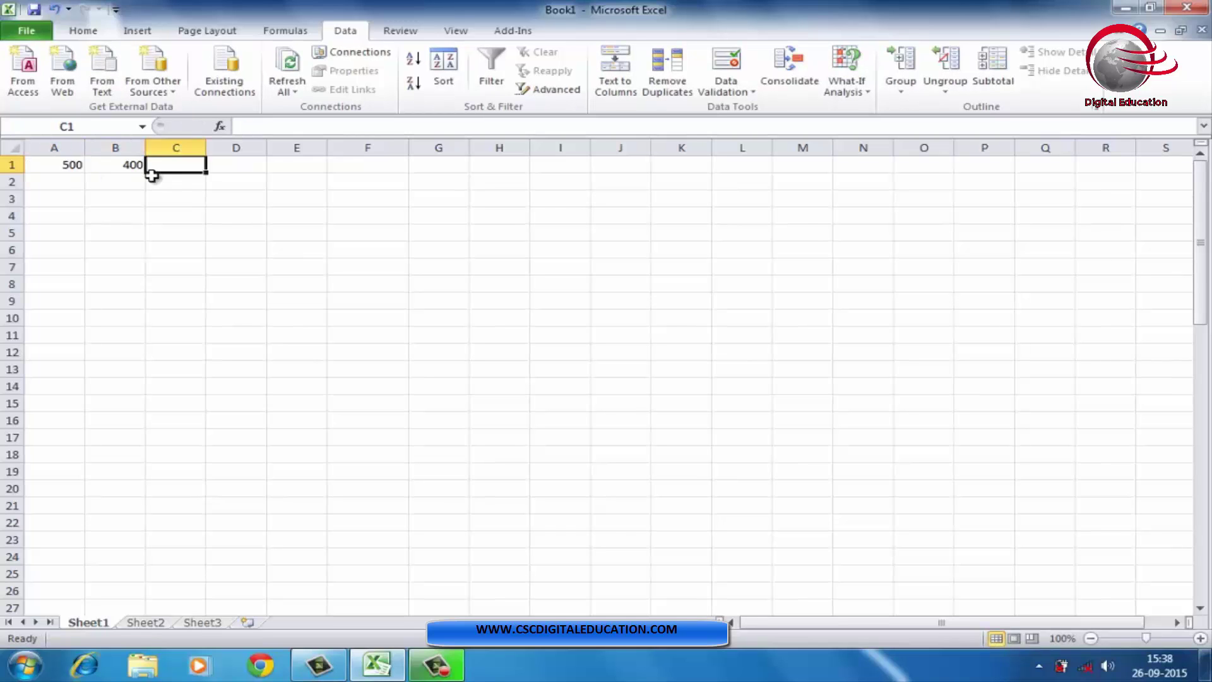
text(200)
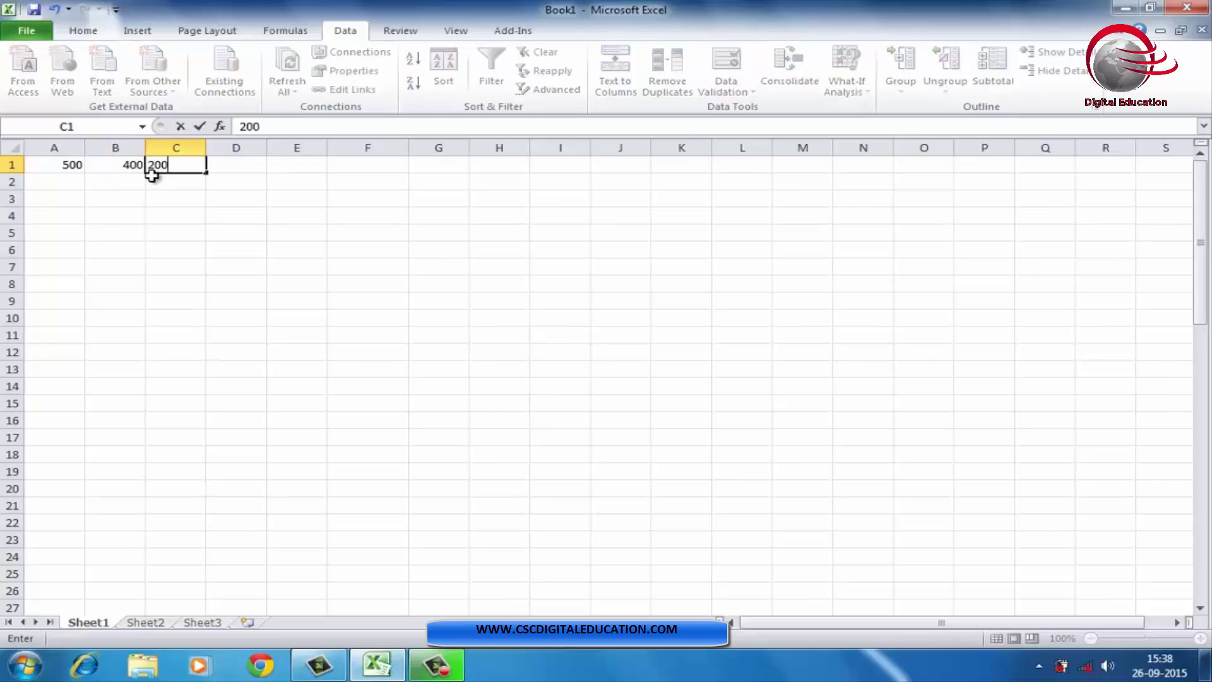
key(Tab)
text(1)
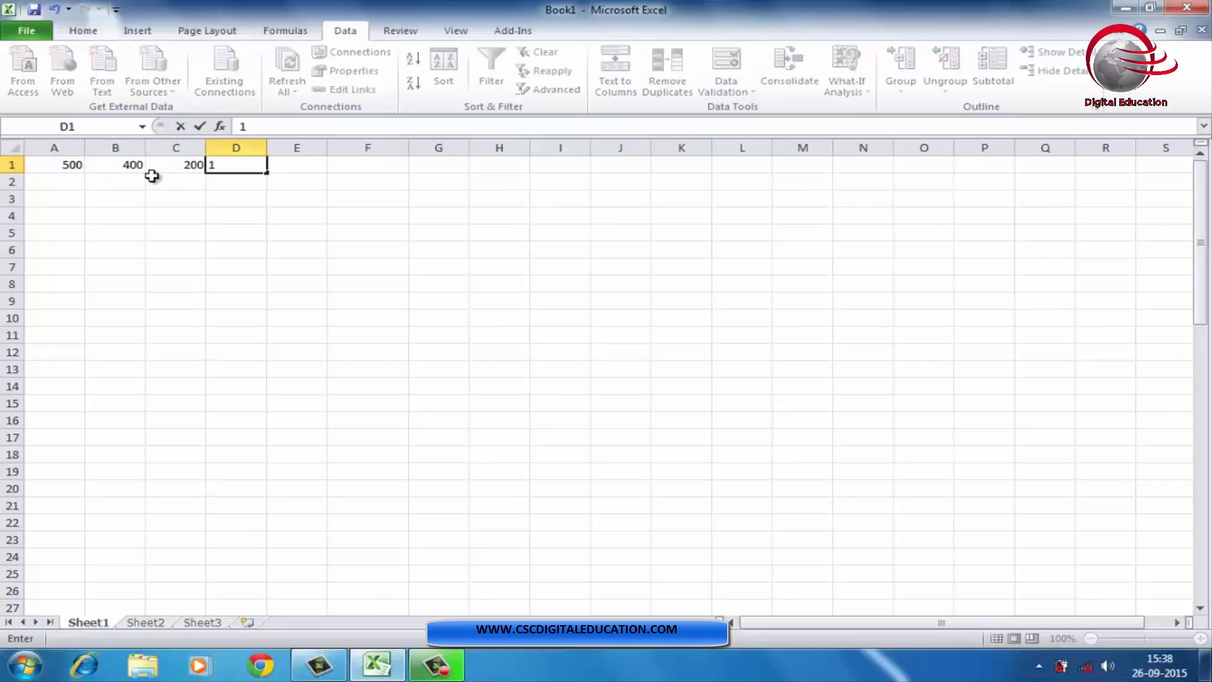
text(00)
key(Tab)
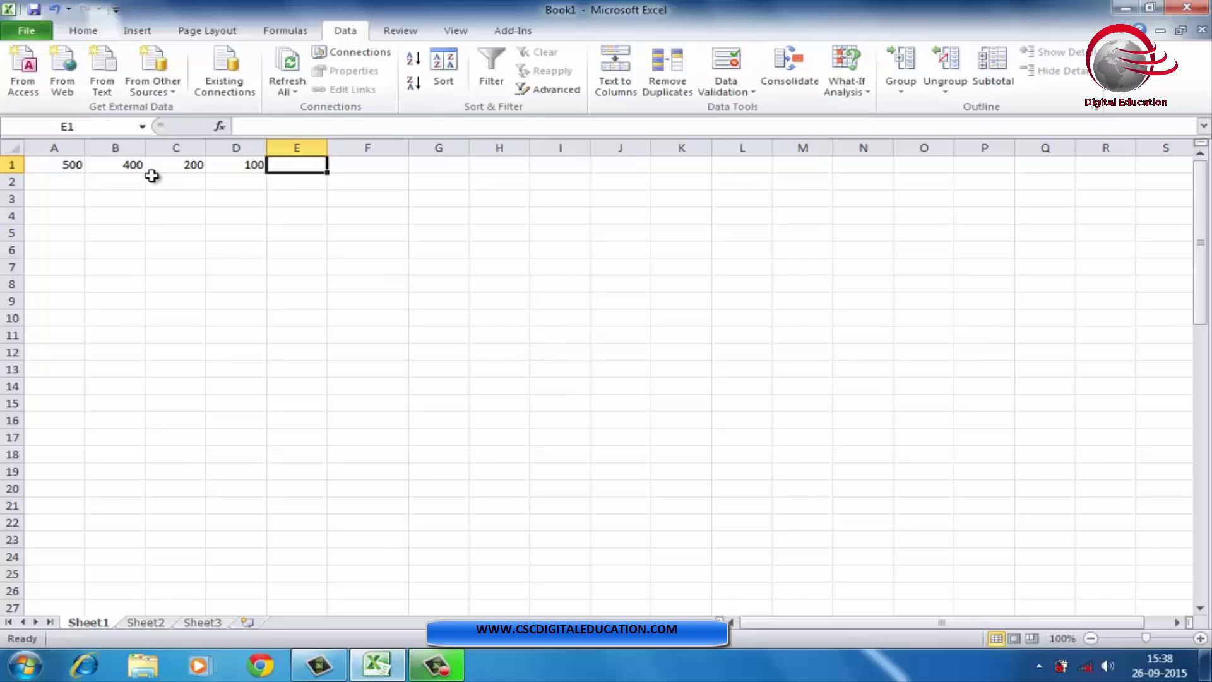
text(400)
key(Tab)
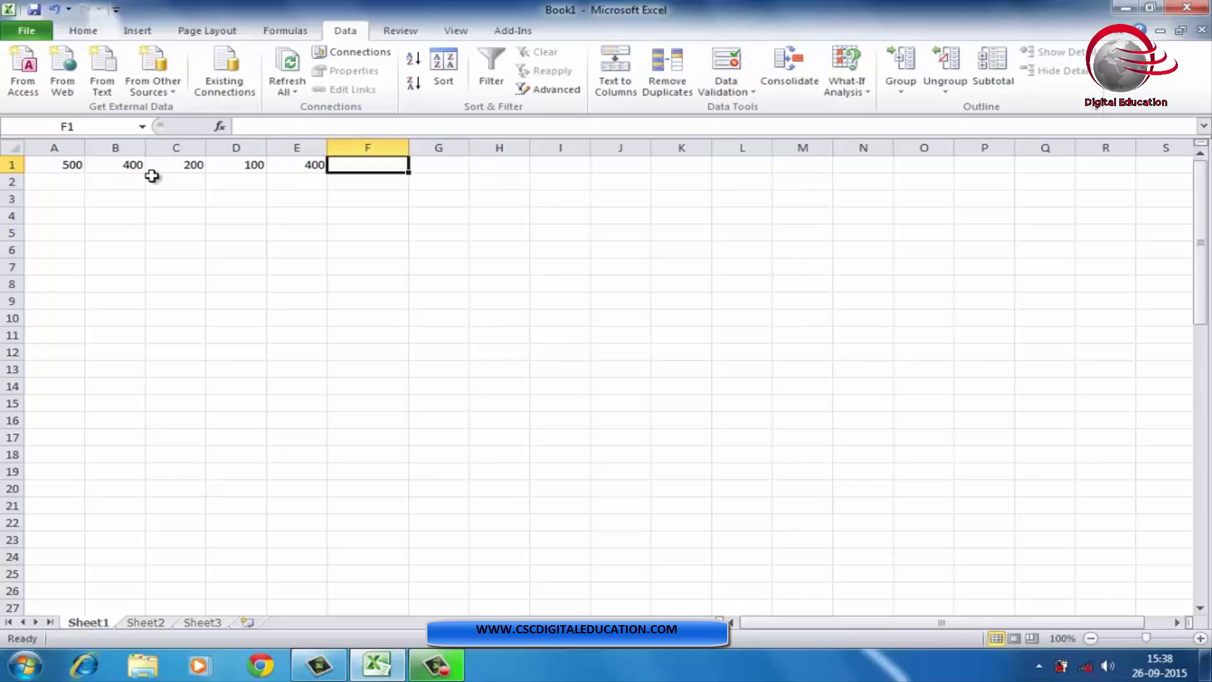
text(300)
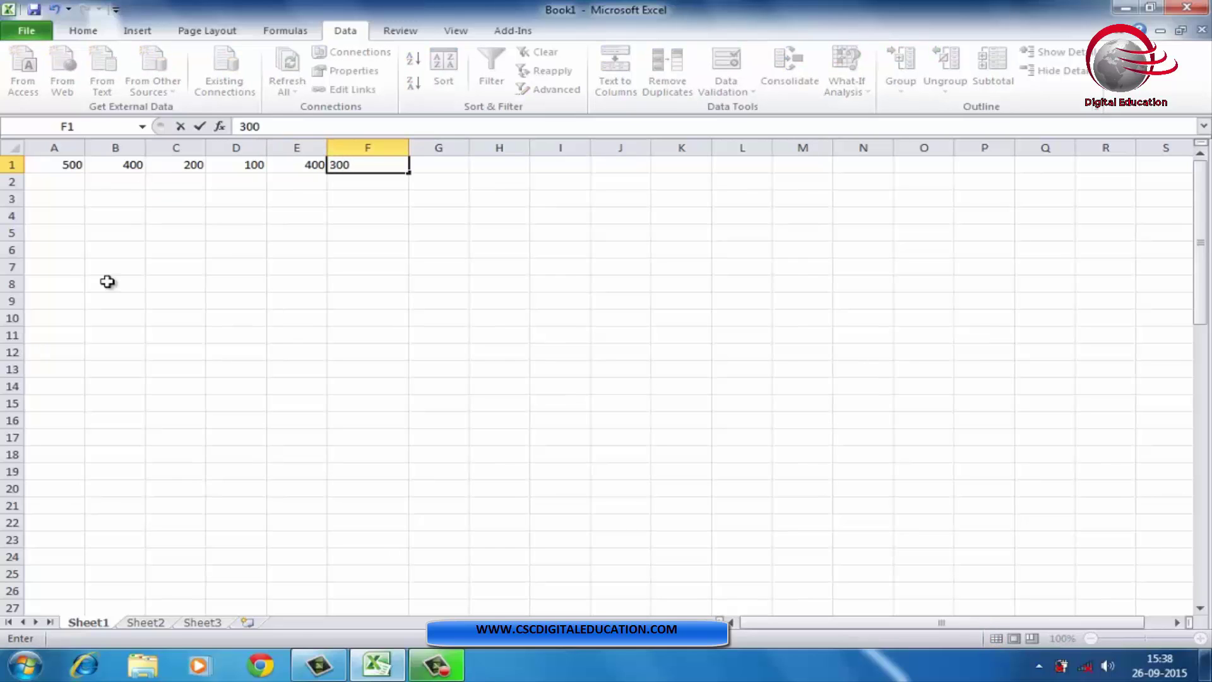
click(218, 281)
- Fill the values of A1:F1 down to row 28, dismissing the Windows color scheme prompt
drag(49, 170, 414, 598)
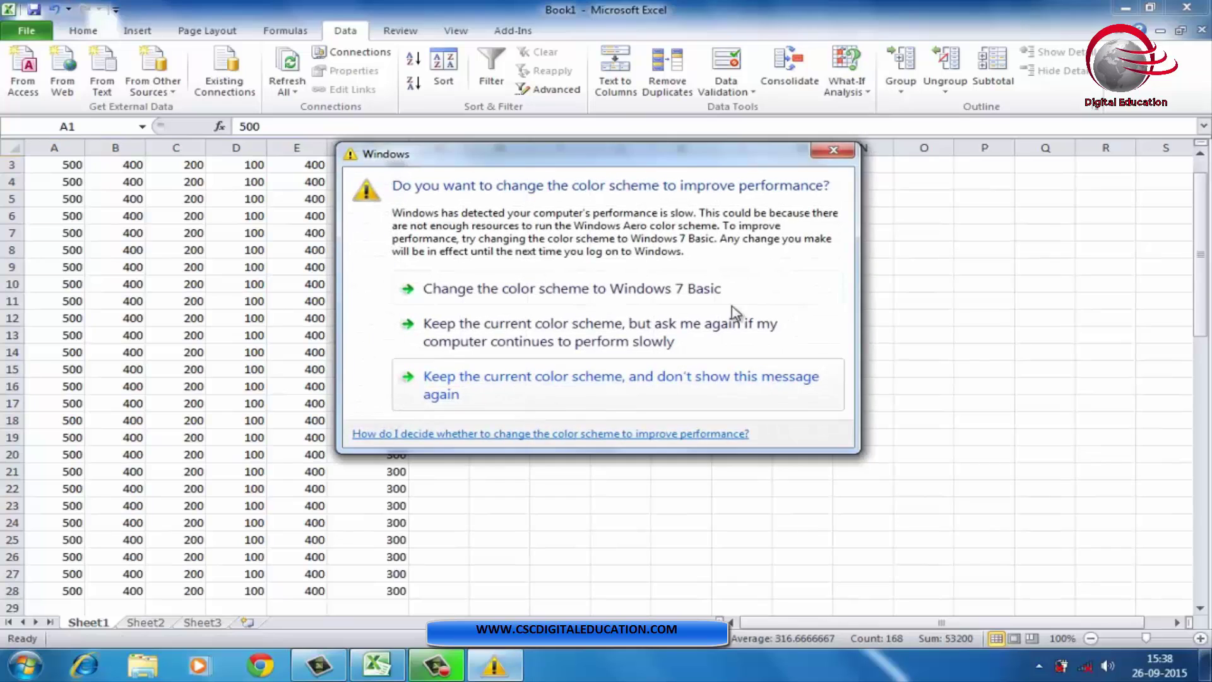
click(829, 152)
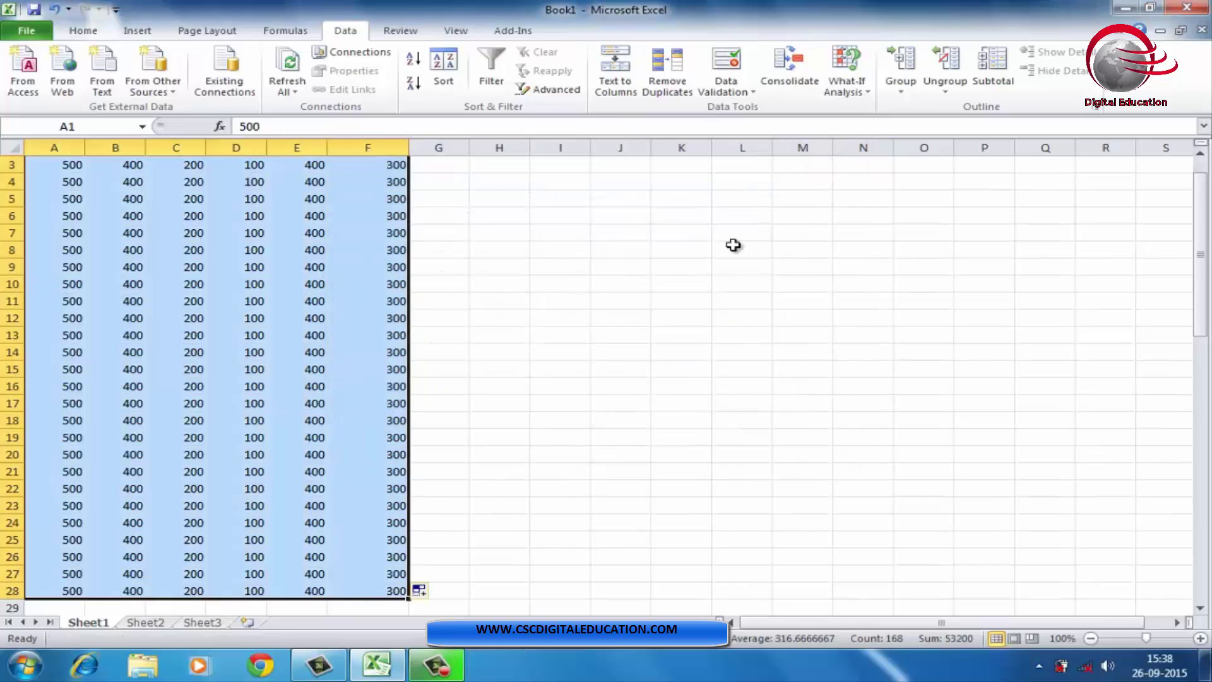
scroll(731, 247, up, 1)
- Group the selected data in A1:F28 by rows
click(911, 84)
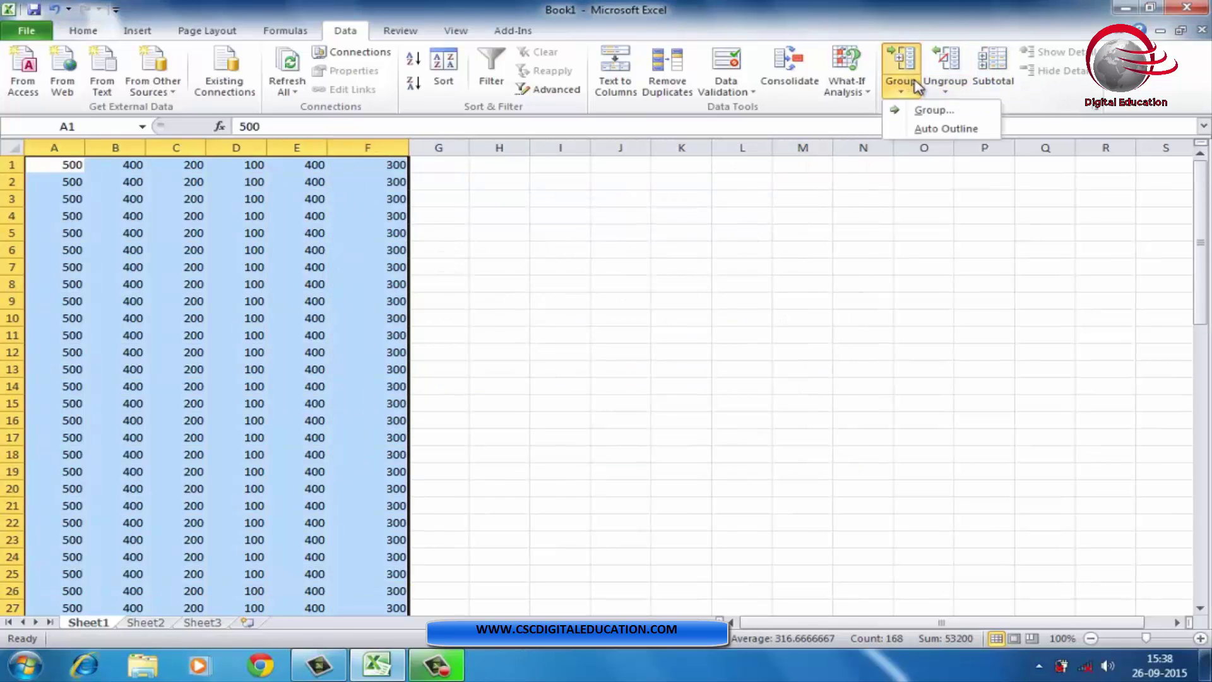
click(935, 111)
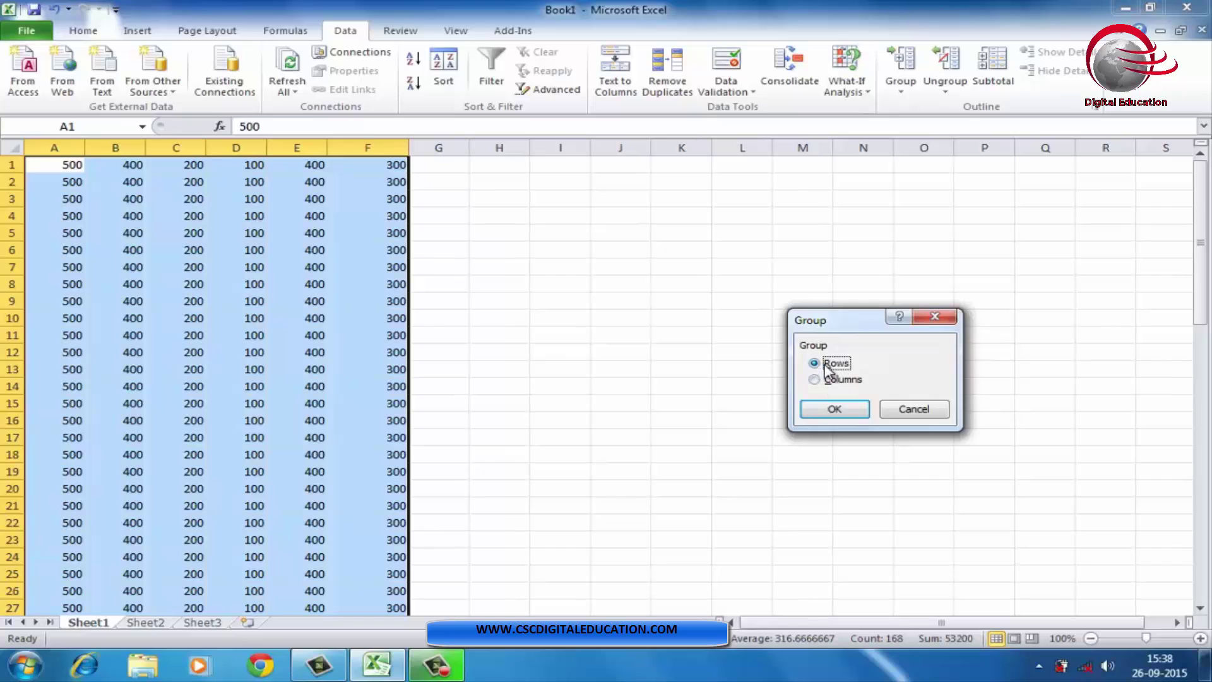
click(860, 411)
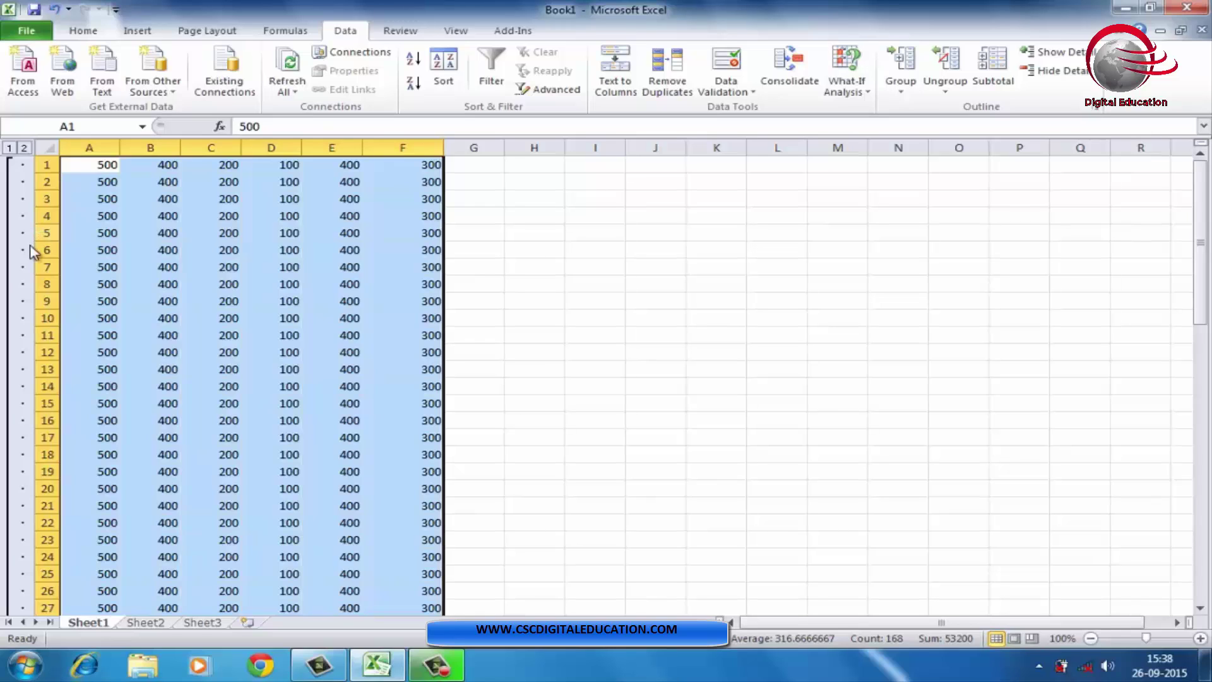
- Collapse the group covering rows 1 to 28 and expand it again to check how it works
scroll(121, 334, down, 2)
scroll(120, 334, up, 2)
scroll(246, 326, down, 12)
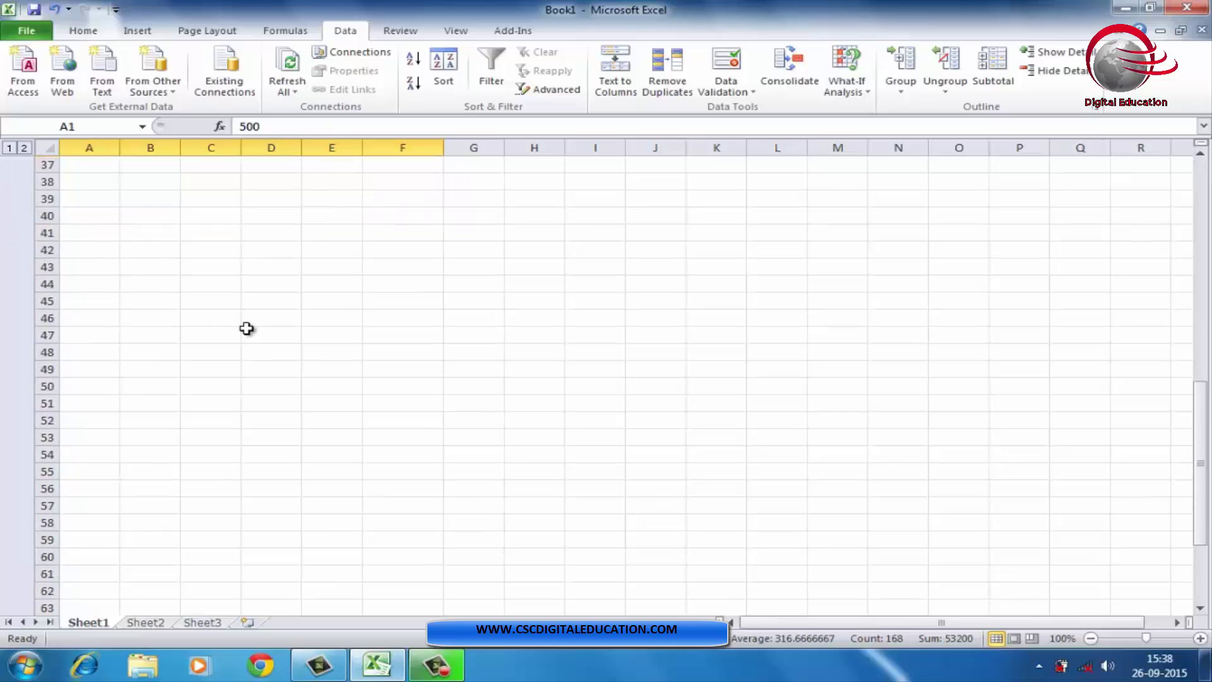
scroll(247, 328, up, 12)
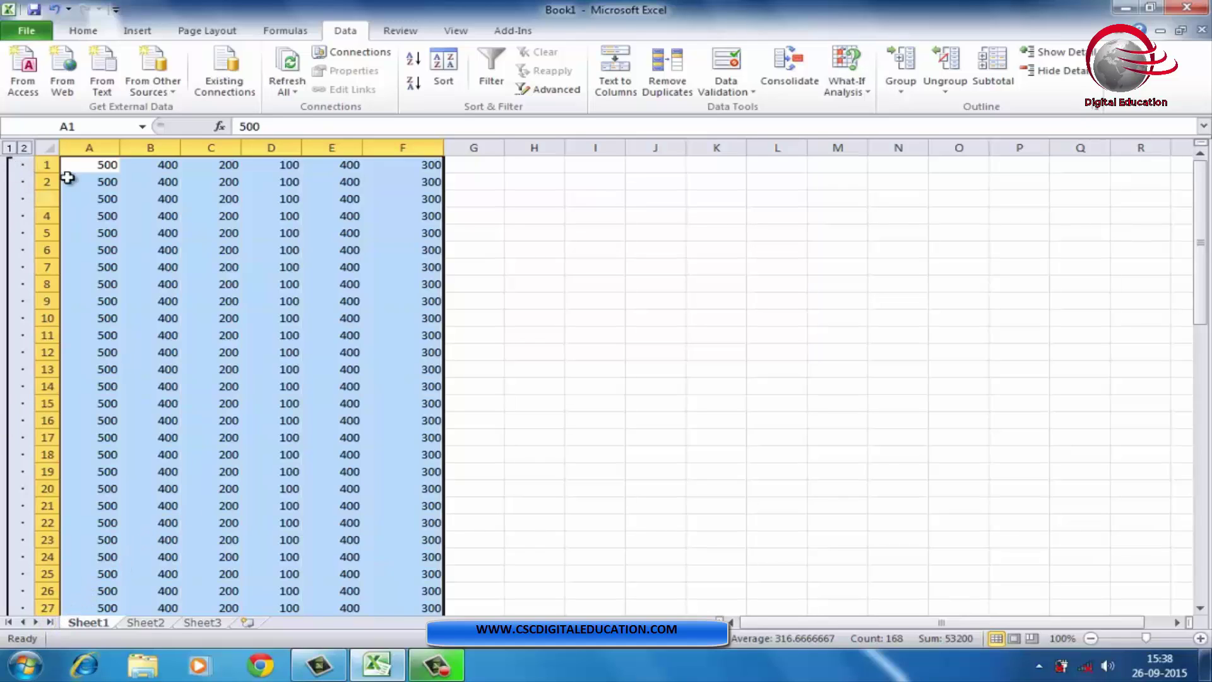
click(12, 165)
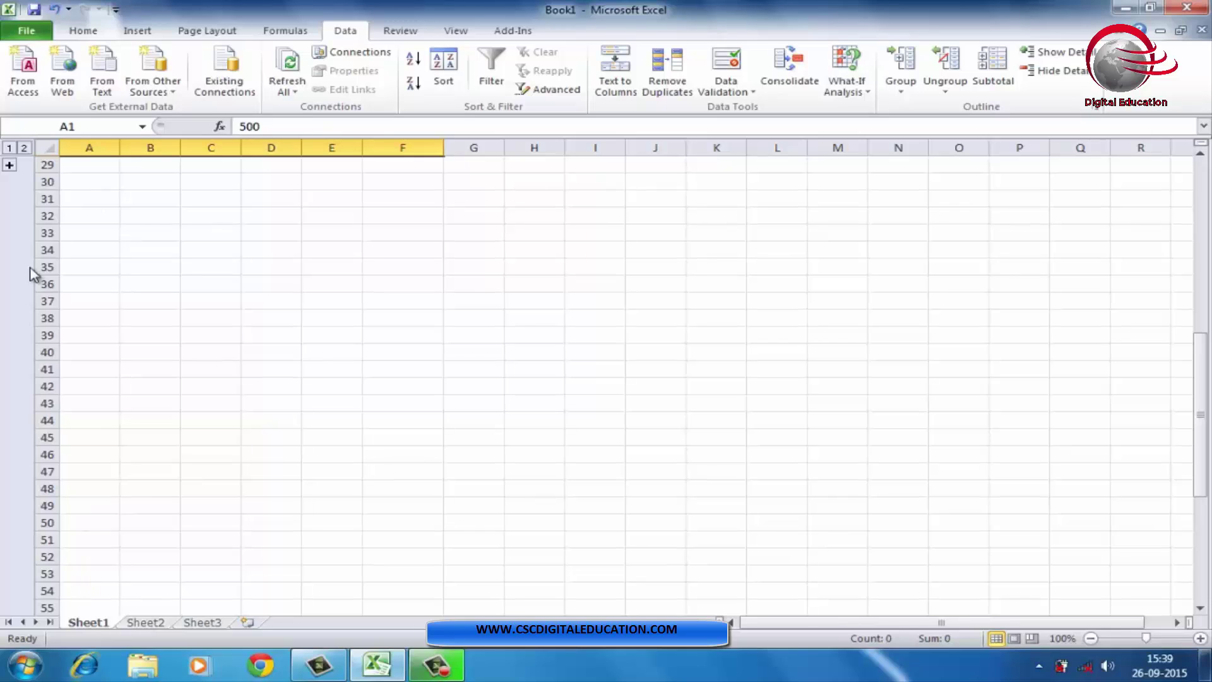
click(9, 166)
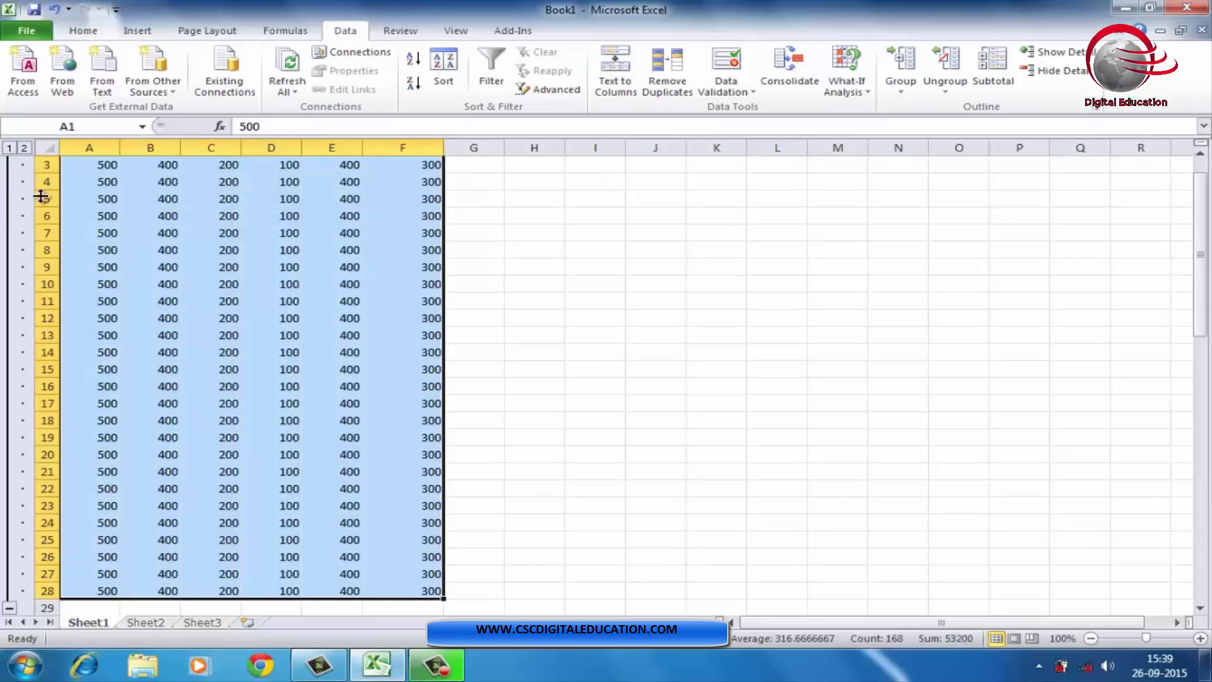
scroll(150, 294, up, 1)
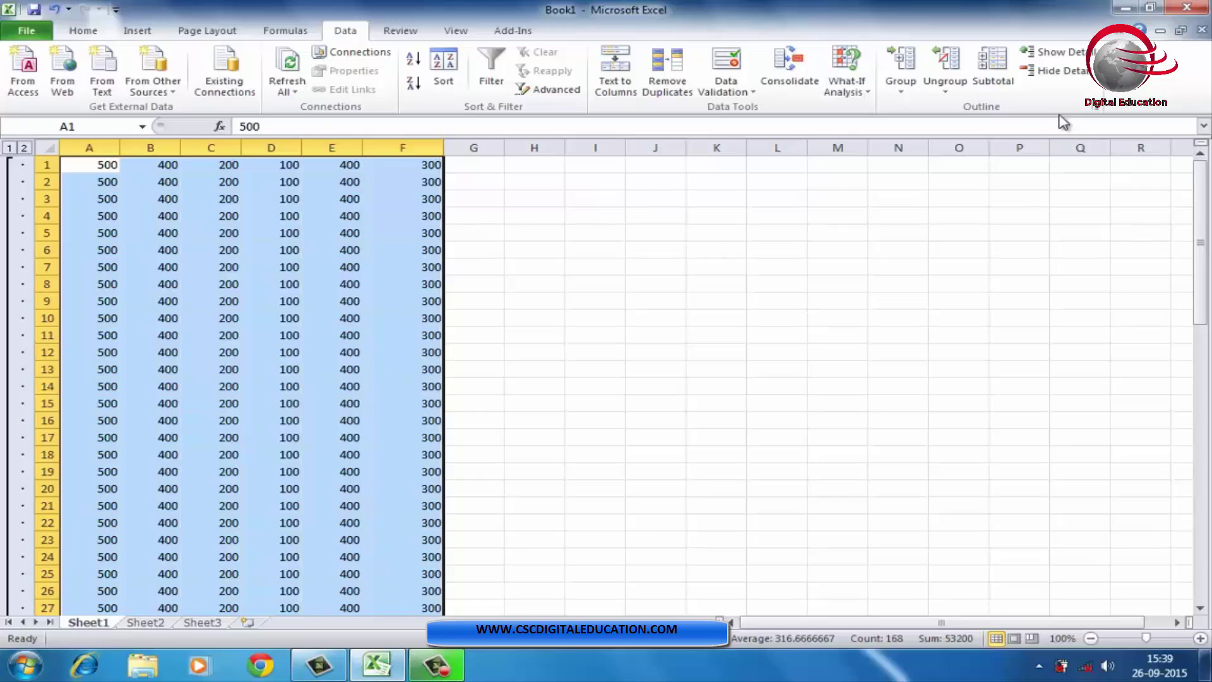
- Group the selected data in A1:F28 by columns as well, dismissing the Windows color scheme prompt
click(910, 89)
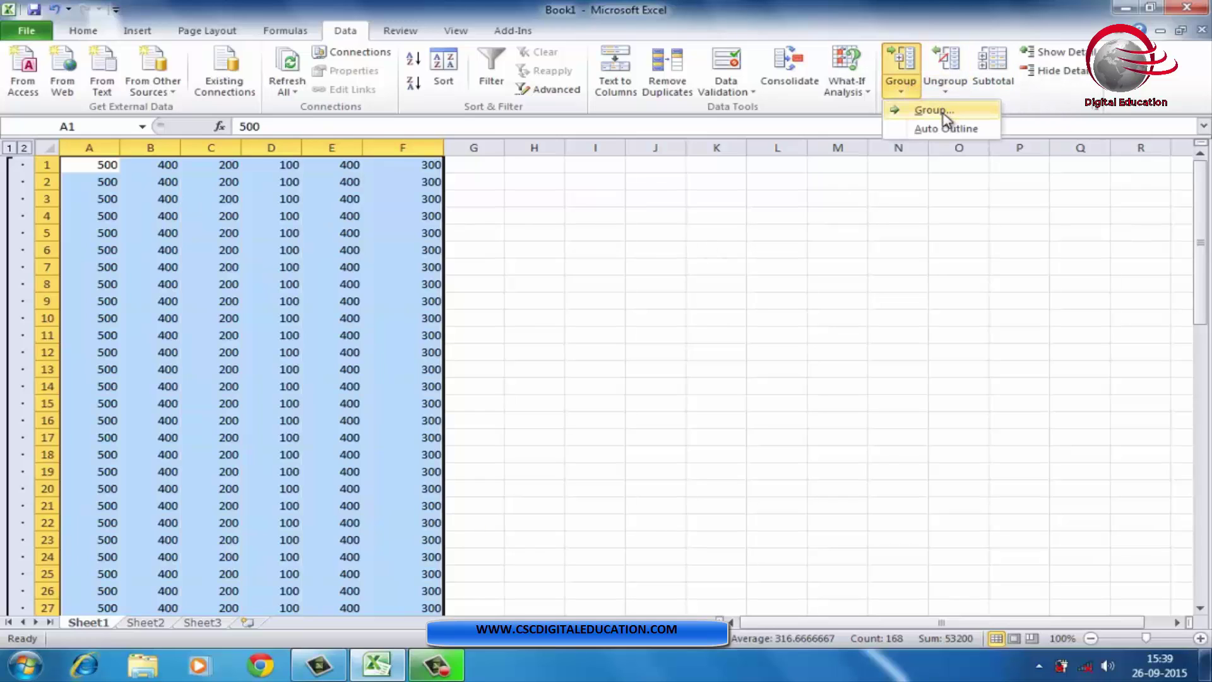
click(941, 111)
click(839, 382)
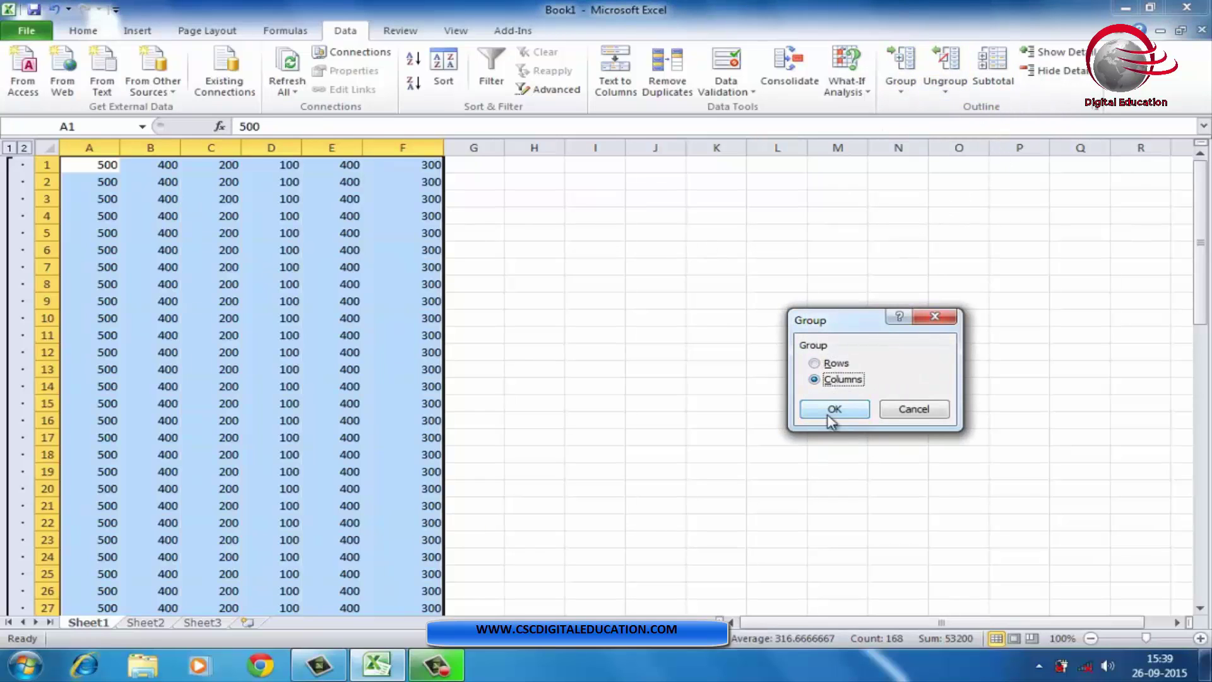
click(832, 410)
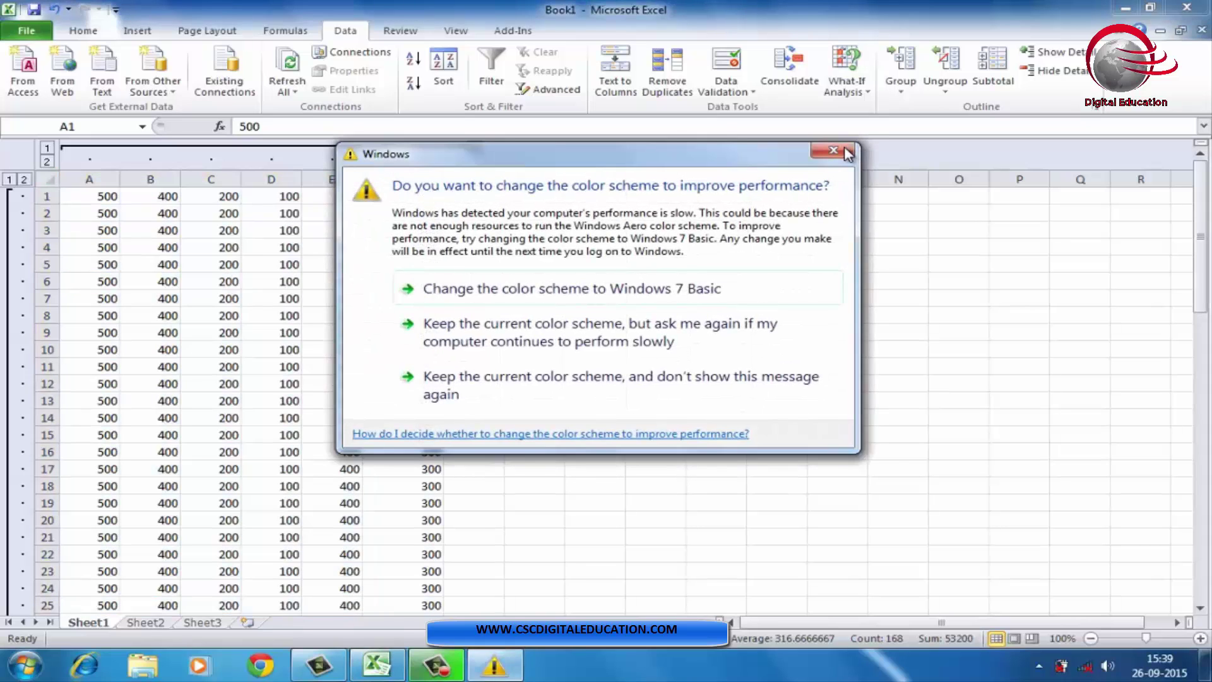
click(856, 154)
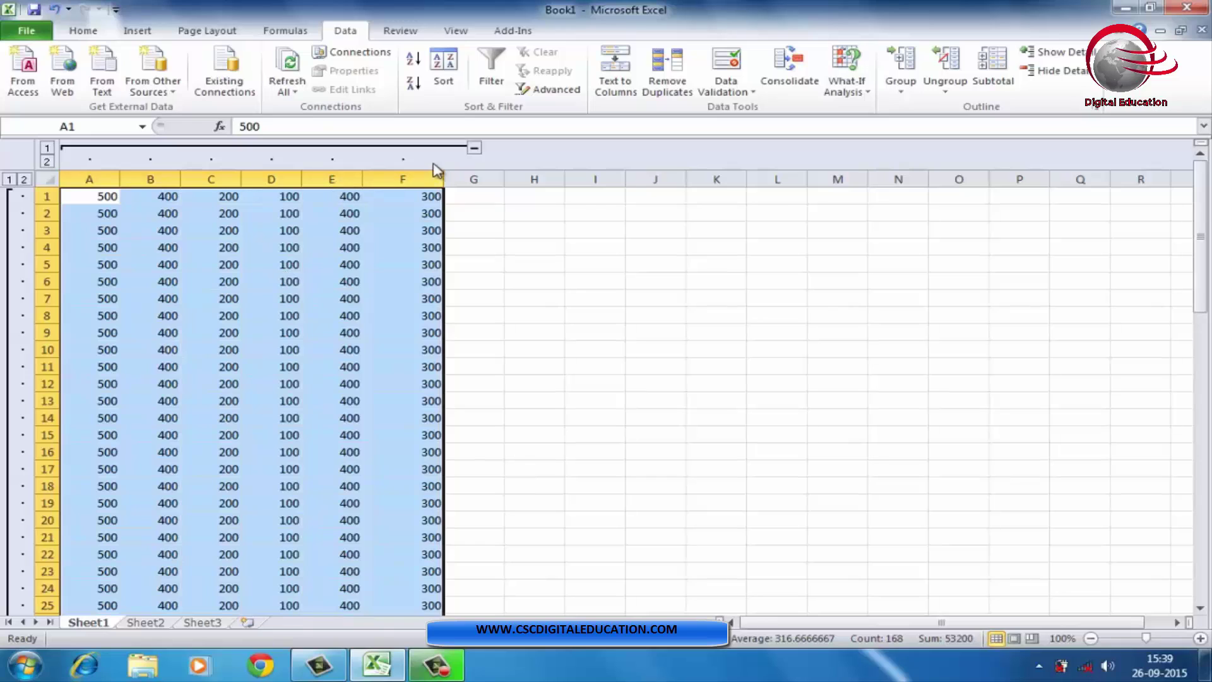
- Collapse the group covering columns A to F and expand it again
click(474, 149)
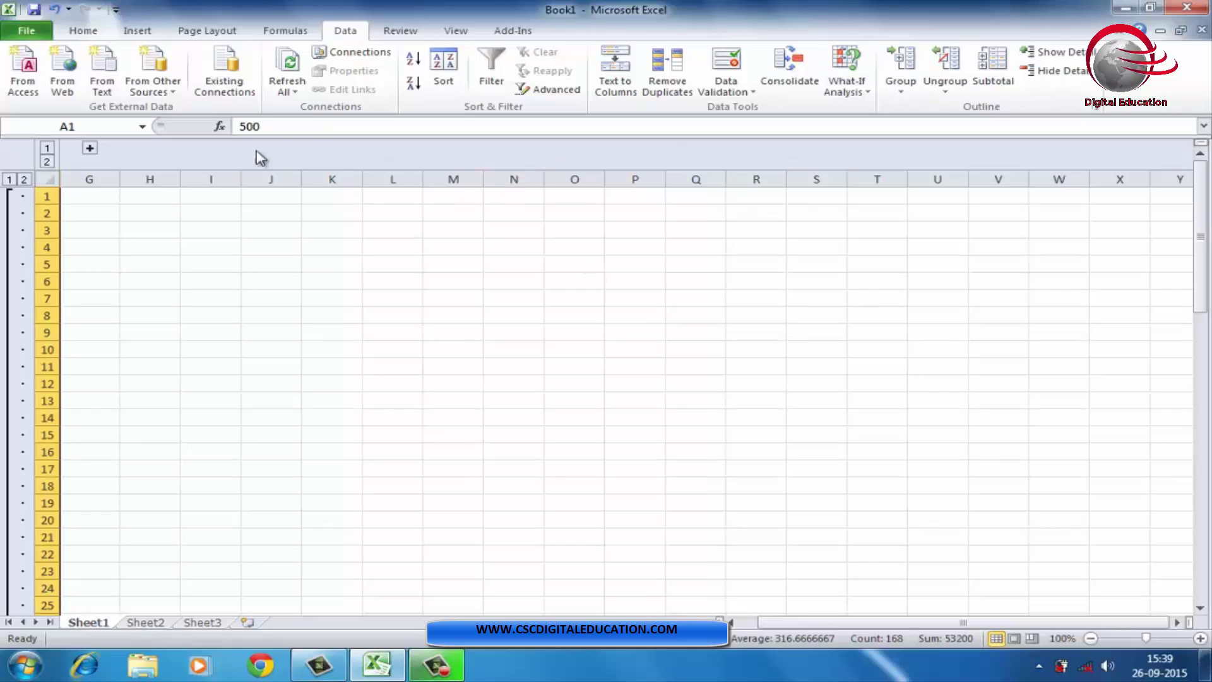
click(90, 148)
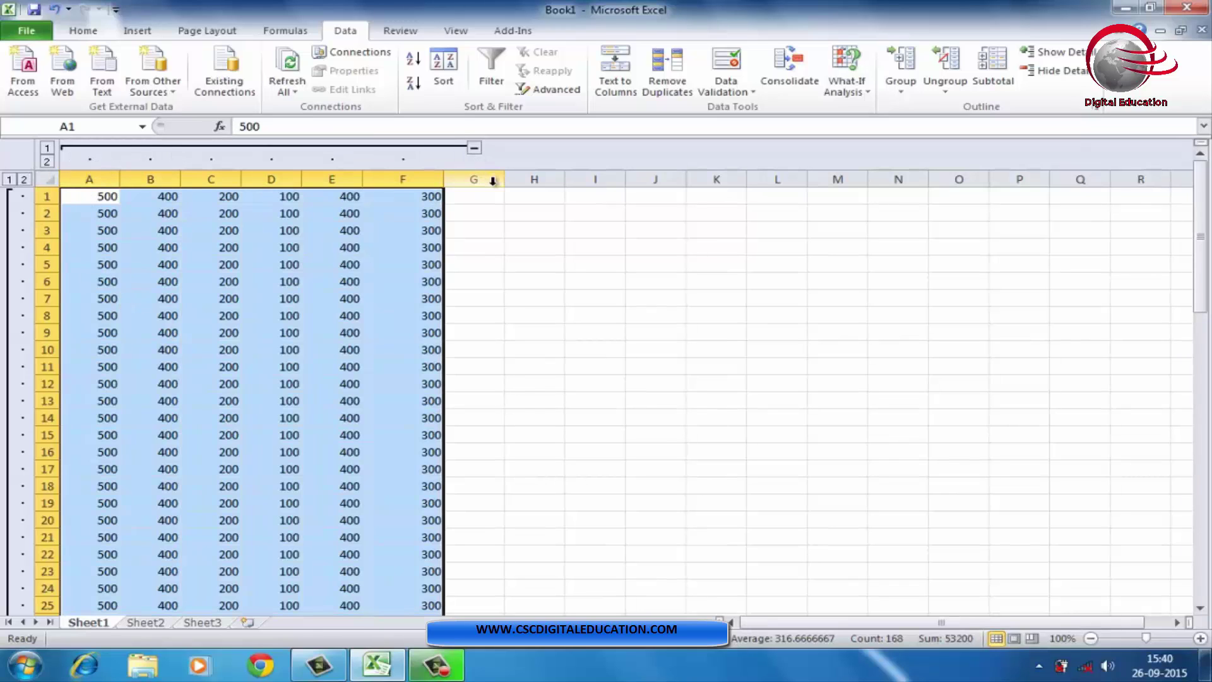
- Clear the whole outline from the sheet and delete the selected data in A1:F28
click(946, 86)
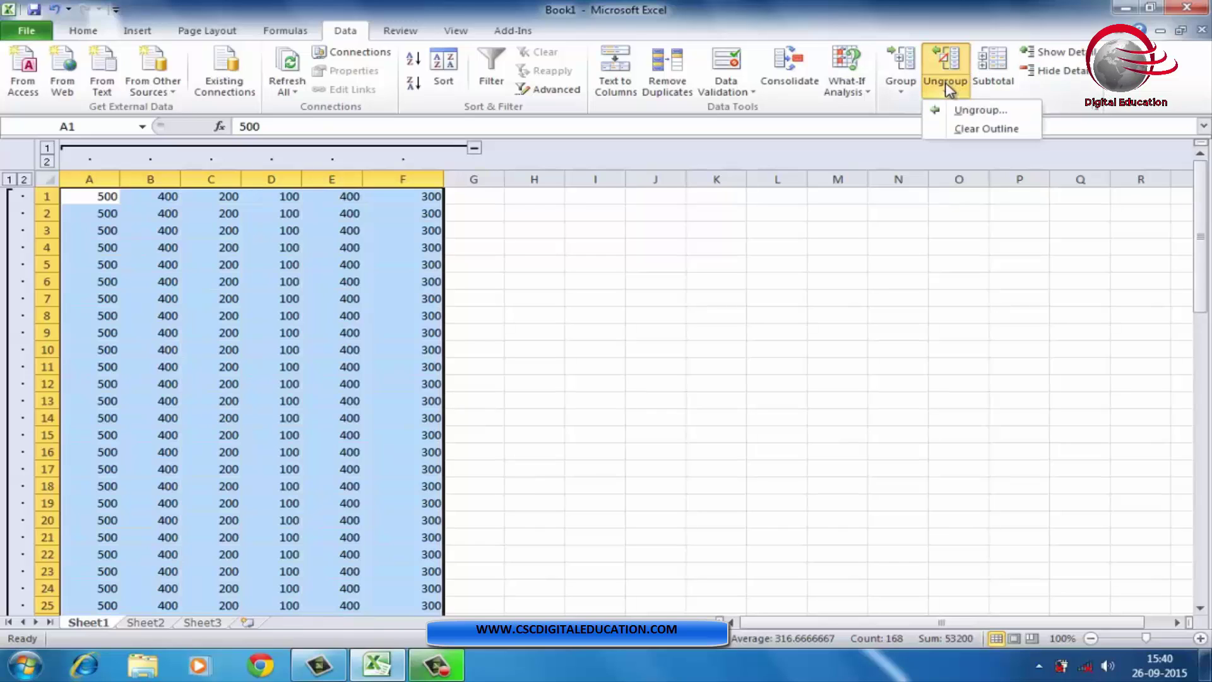
click(976, 128)
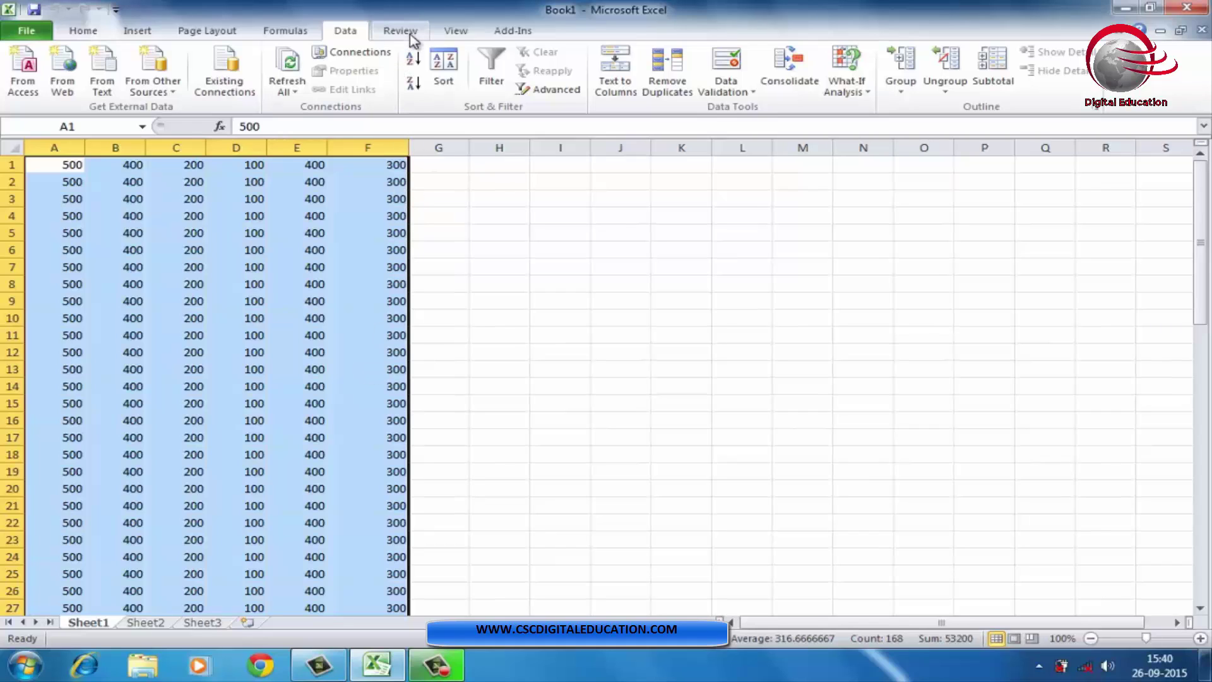
key(Delete)
click(559, 249)
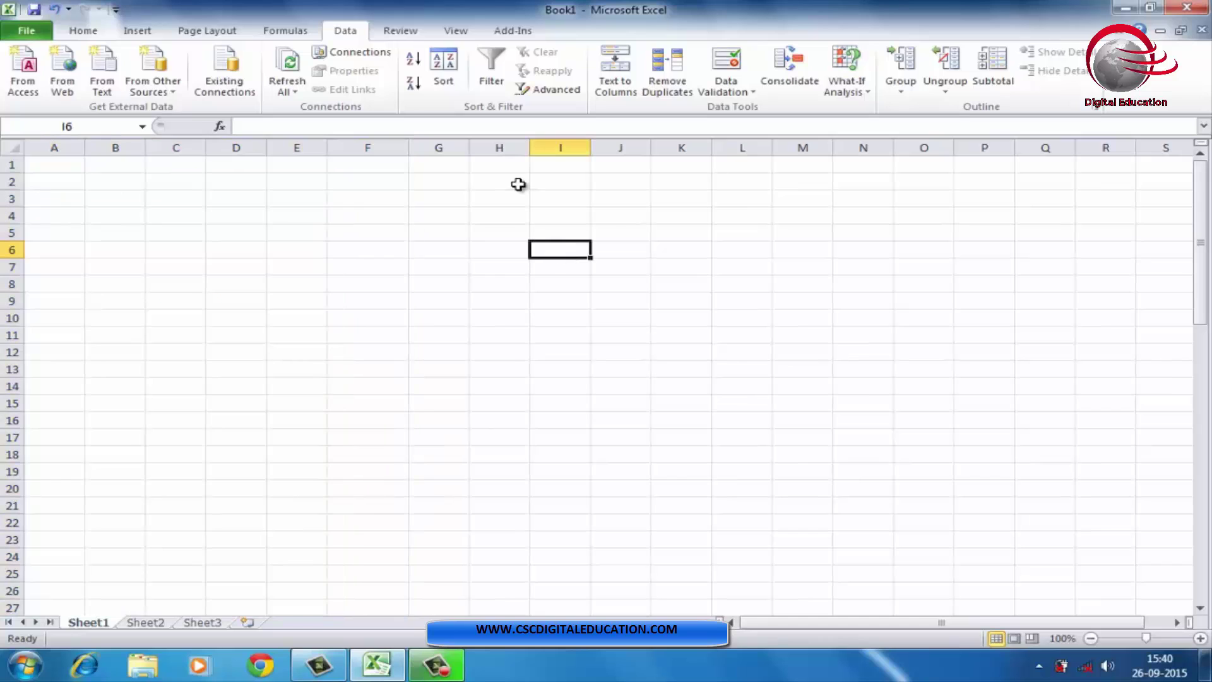
- Enter the deliberately misspelled text "this are a table computar studet orang" in cell B3, dismissing the Windows color scheme prompt
click(399, 32)
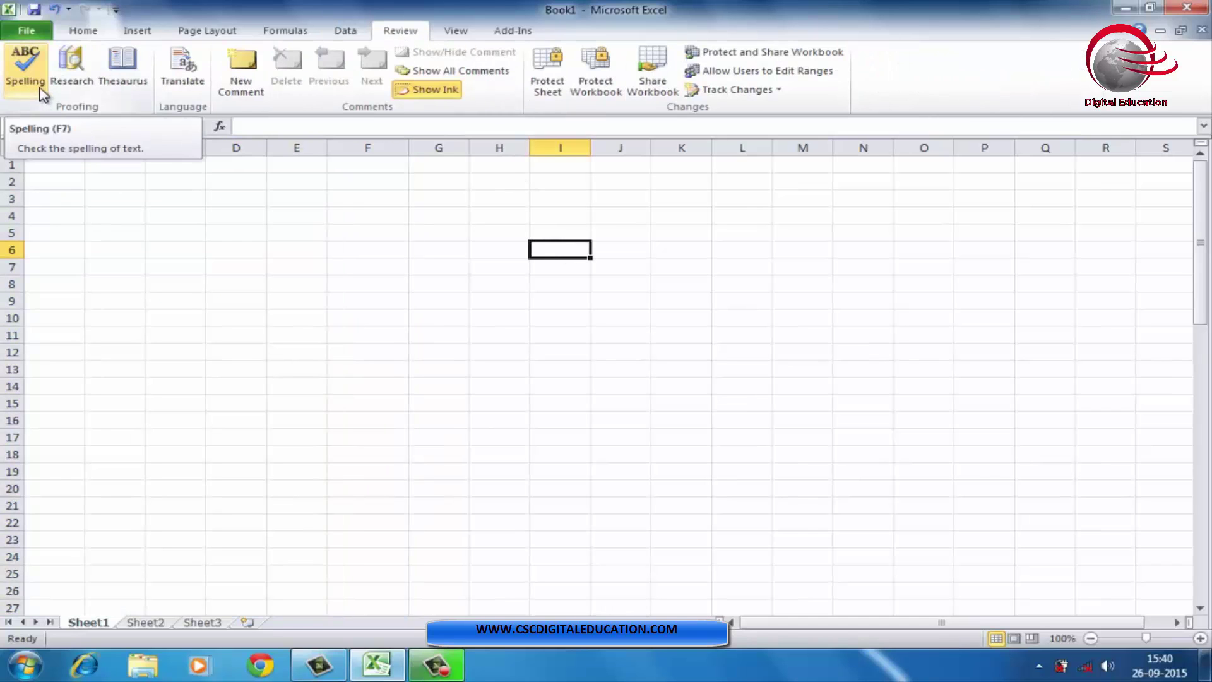
click(235, 454)
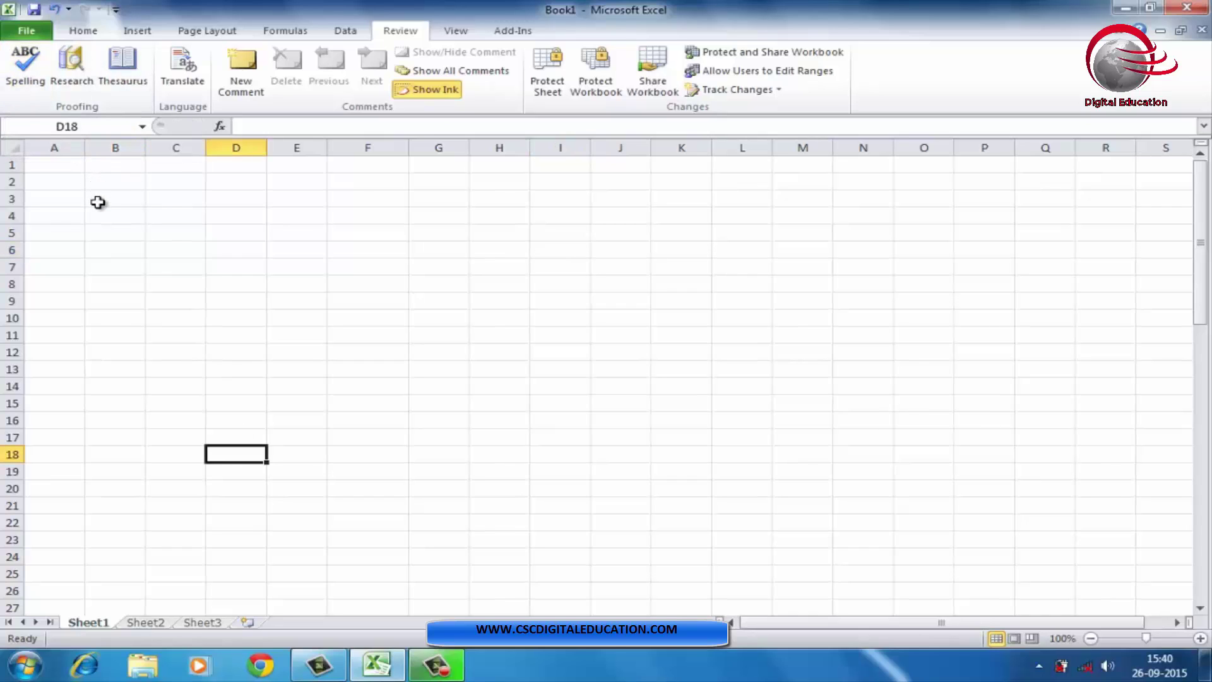
click(98, 202)
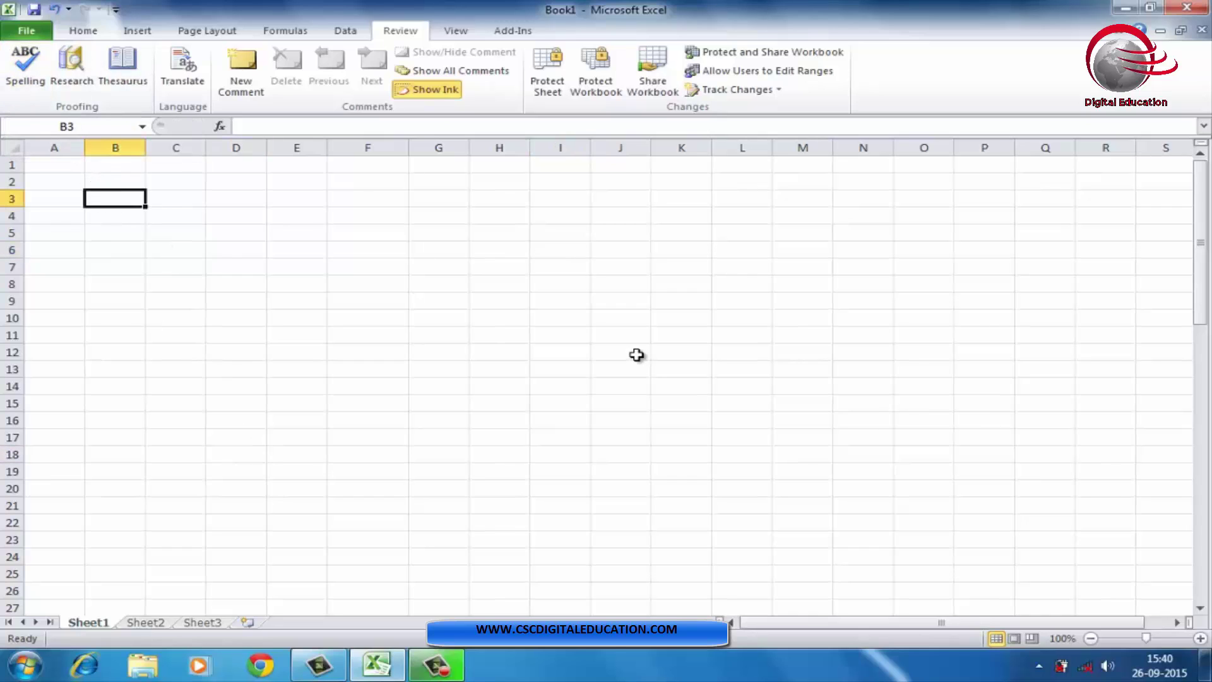
text(thi)
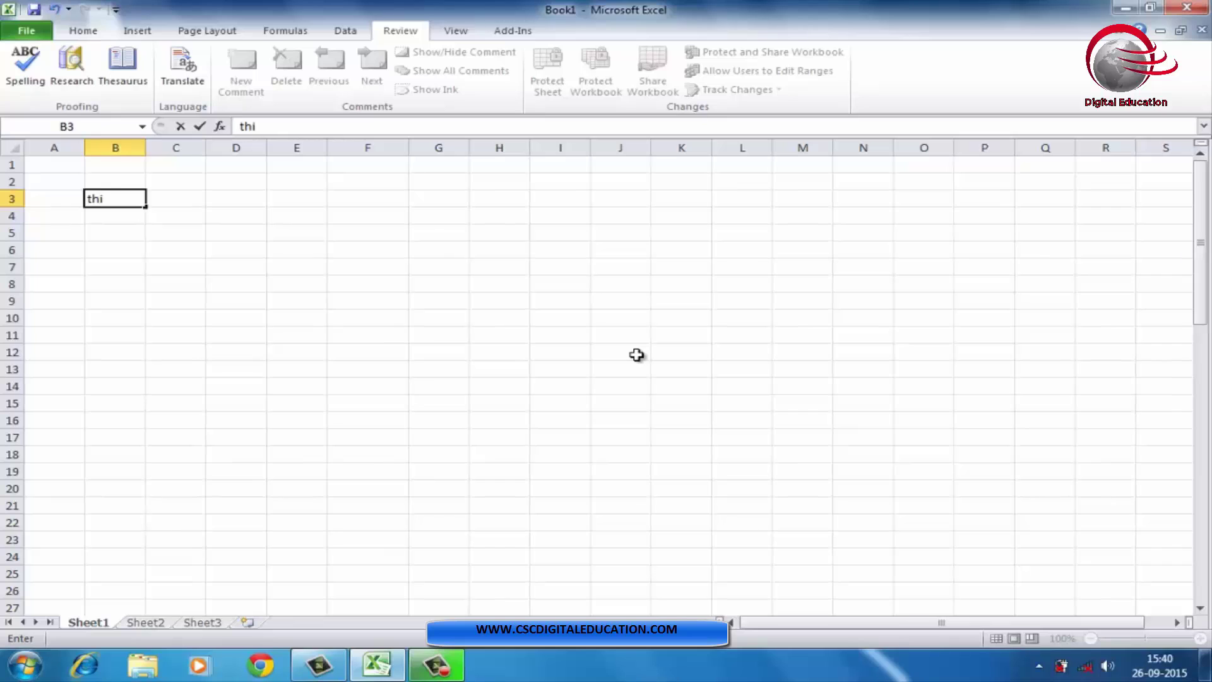
text(s)
text(are a table)
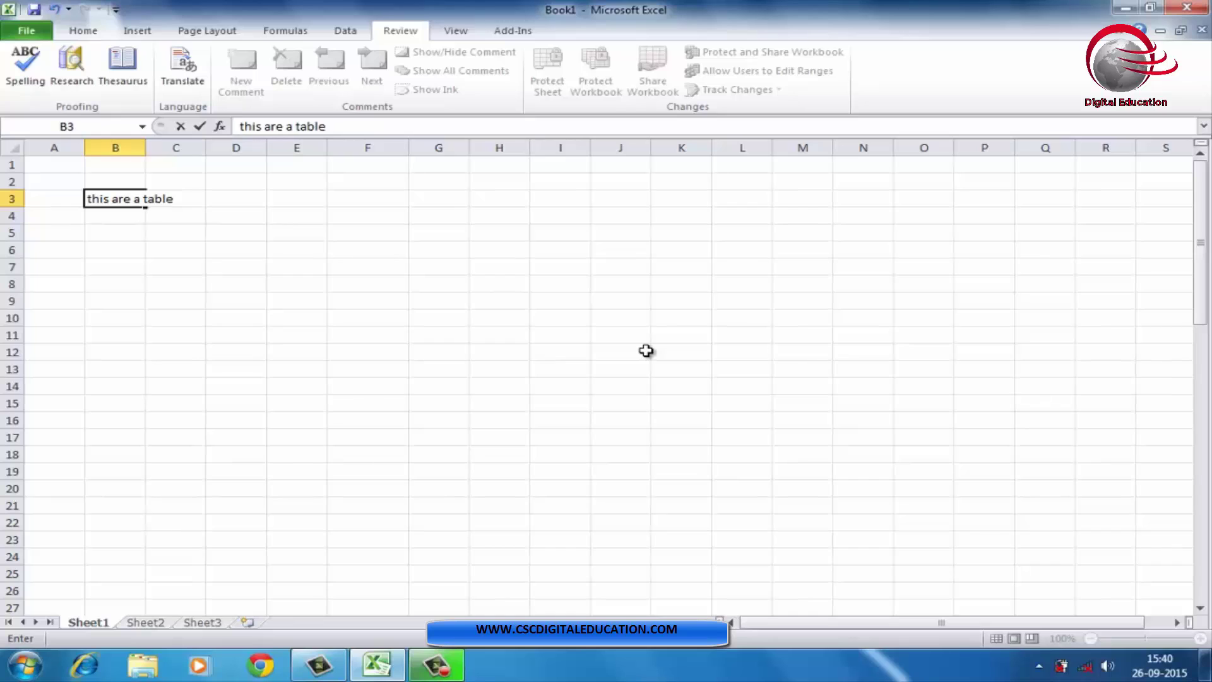
text( computar)
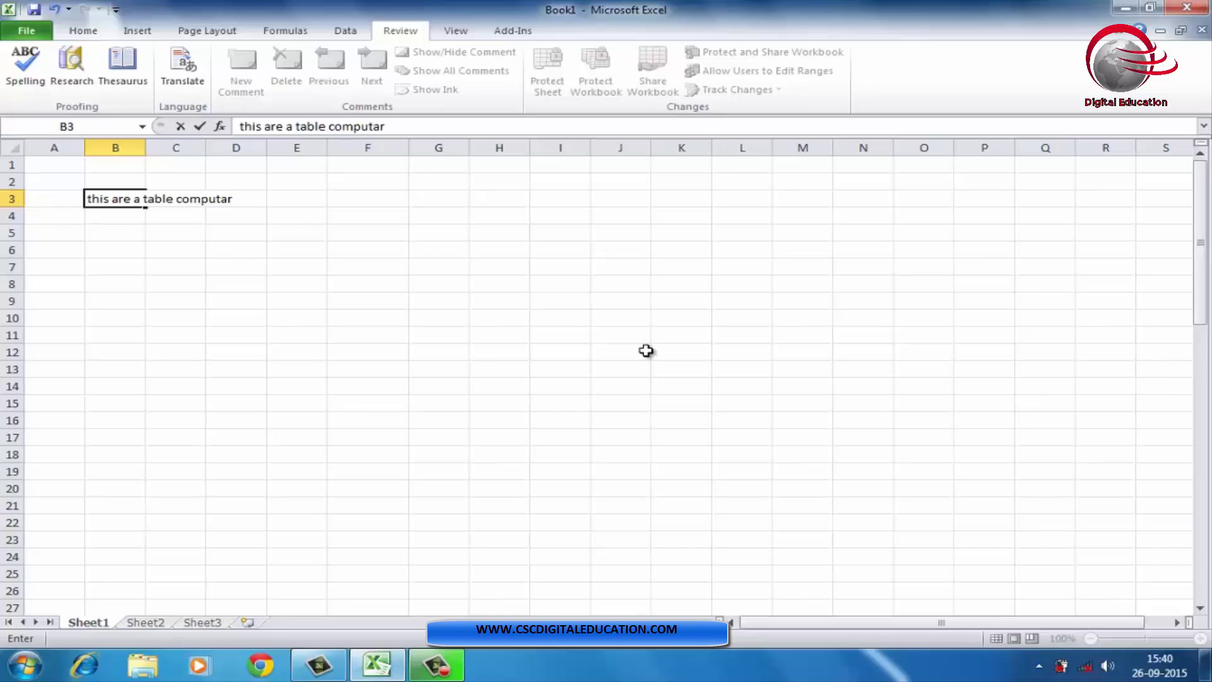
text(stude)
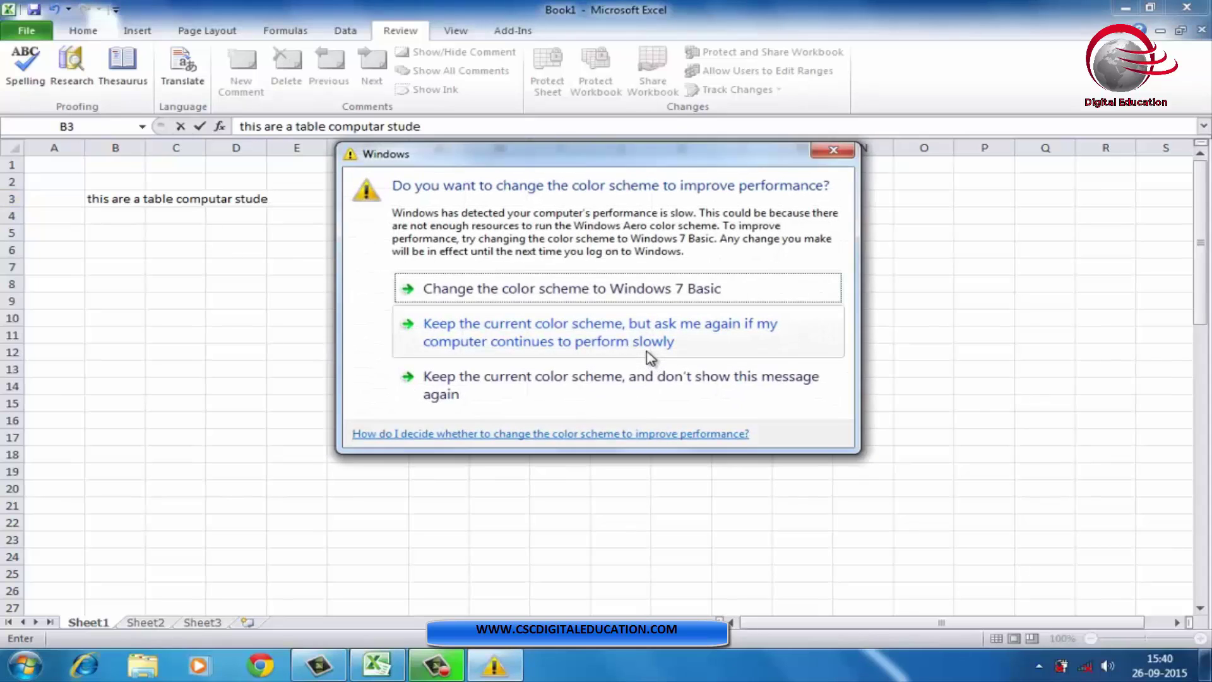
click(833, 150)
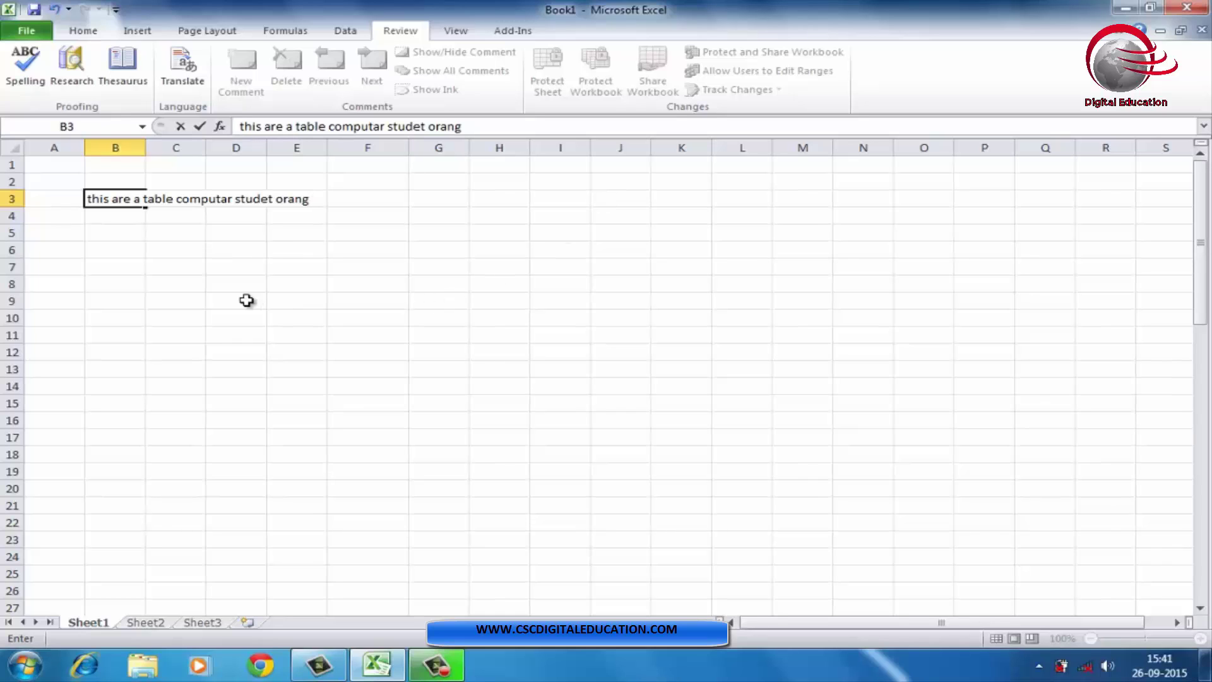
click(118, 248)
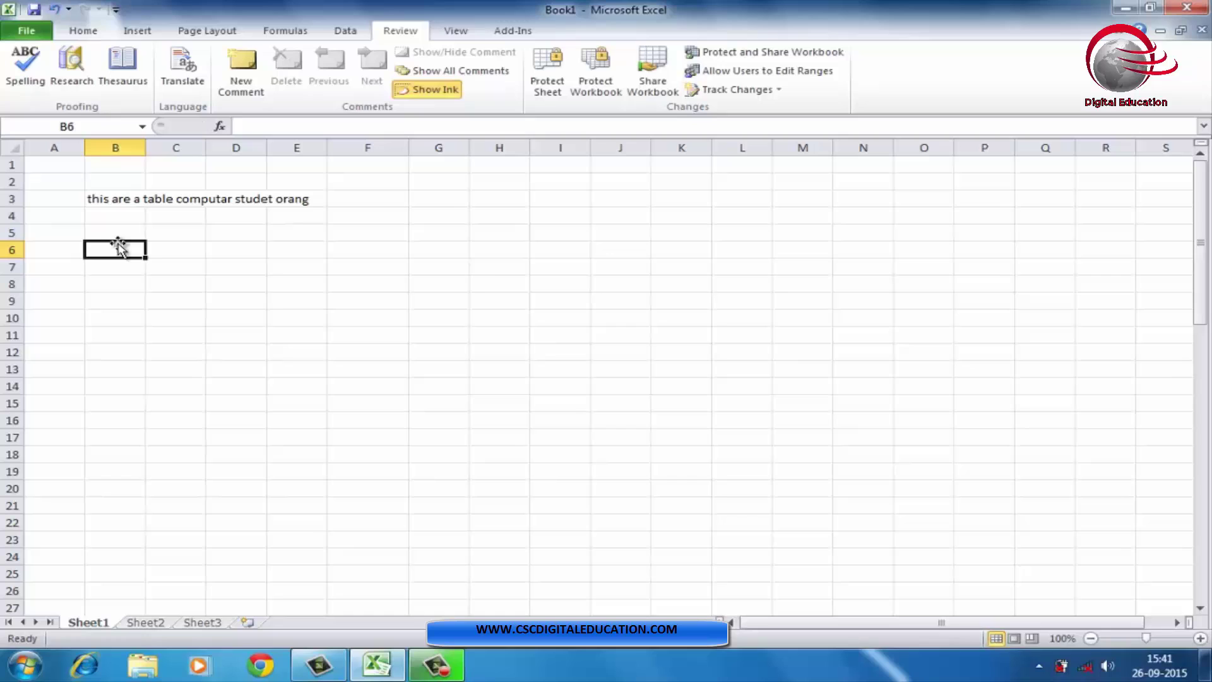
- Widen column B until the whole sentence in B3 fits inside it, and select that cell
click(98, 197)
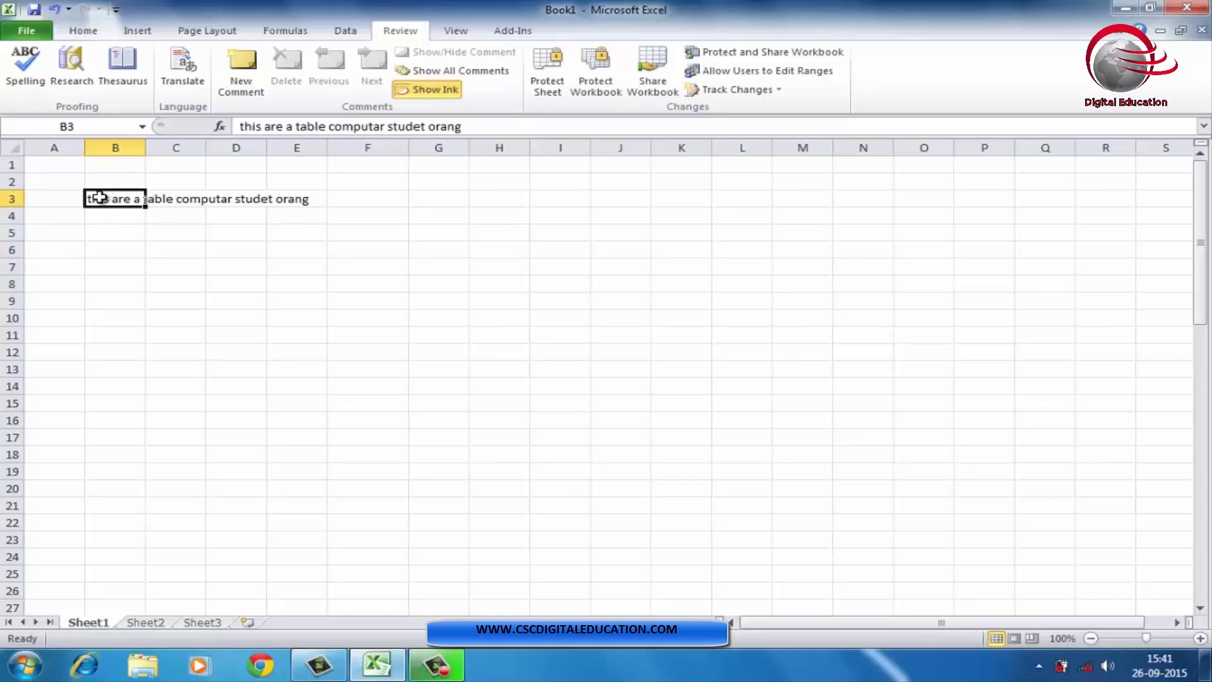
click(178, 251)
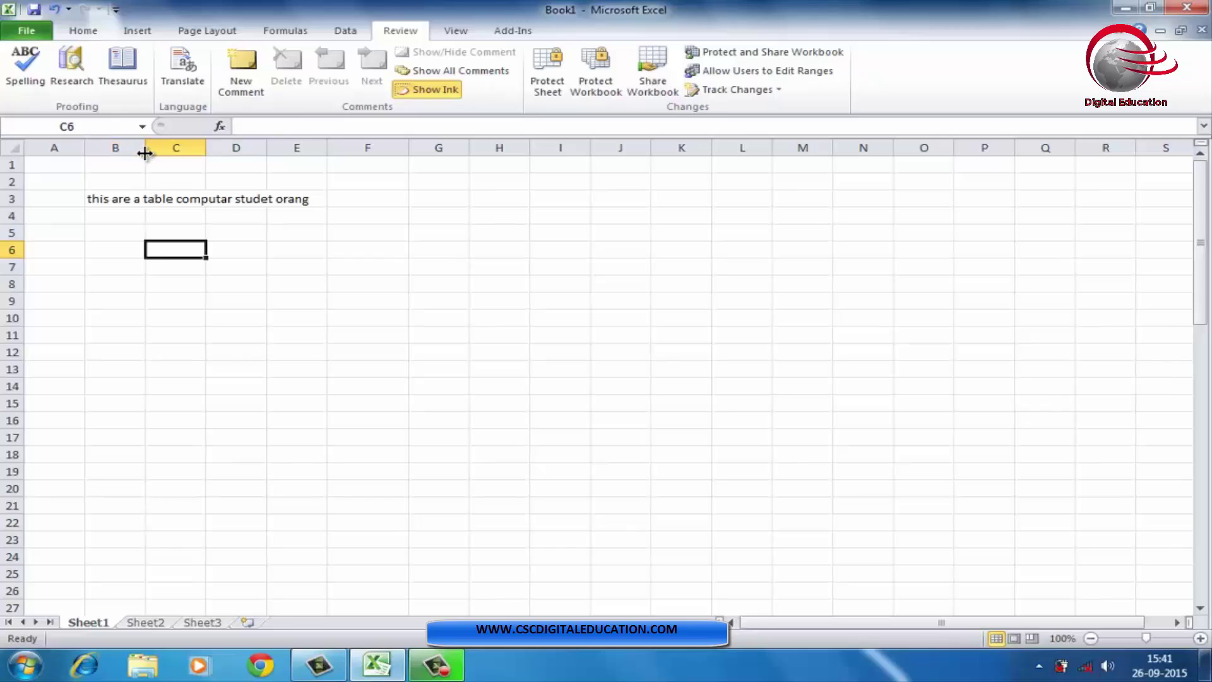
drag(144, 153, 355, 151)
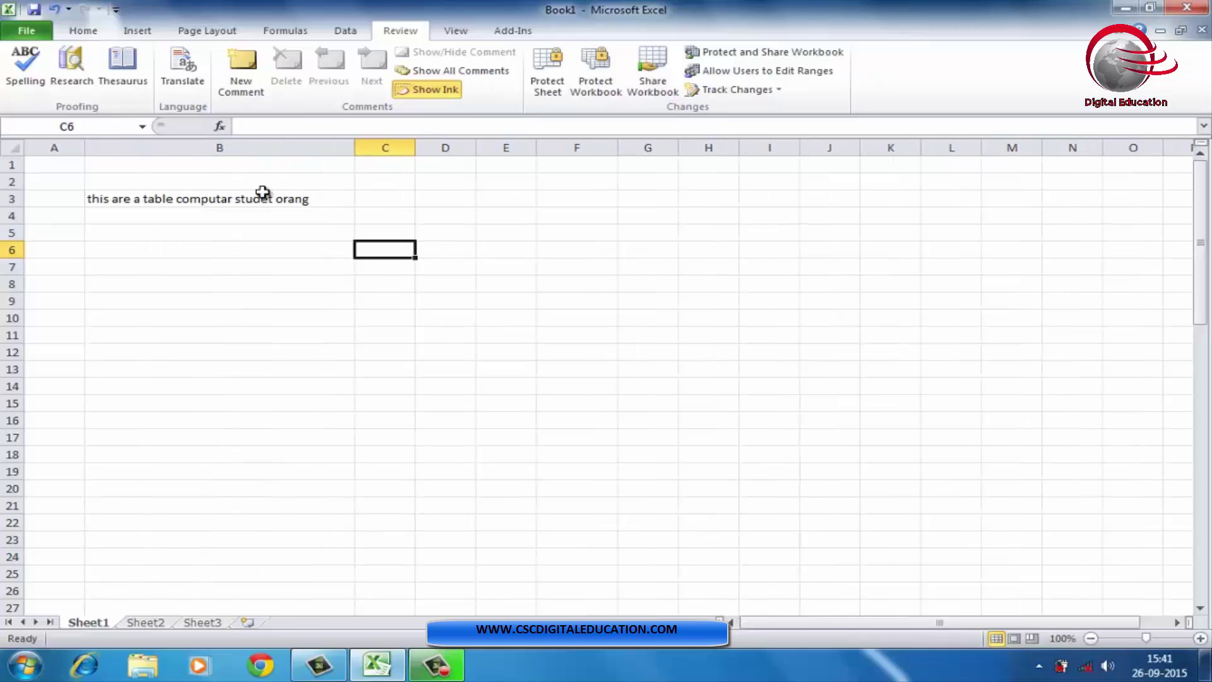
click(109, 199)
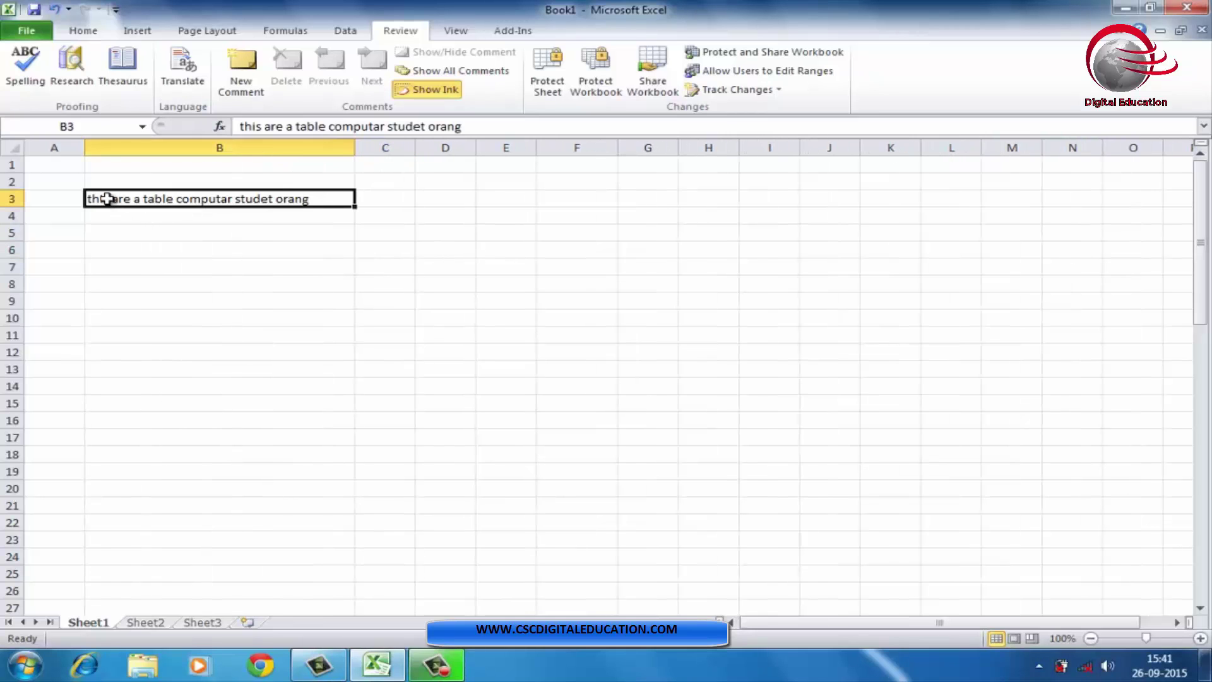
- Spell-check B3, changing "computar" to "computer" and "studet" to "student", and run the check once more without continuing from the sheet's beginning
click(28, 75)
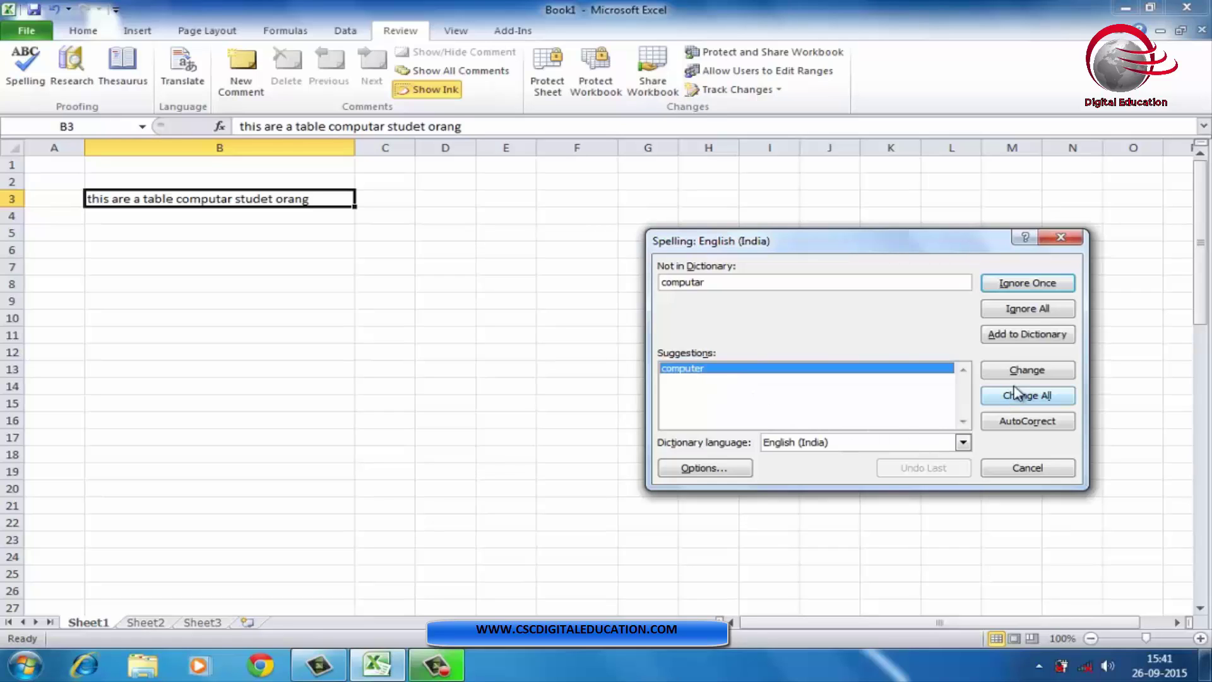
click(1025, 372)
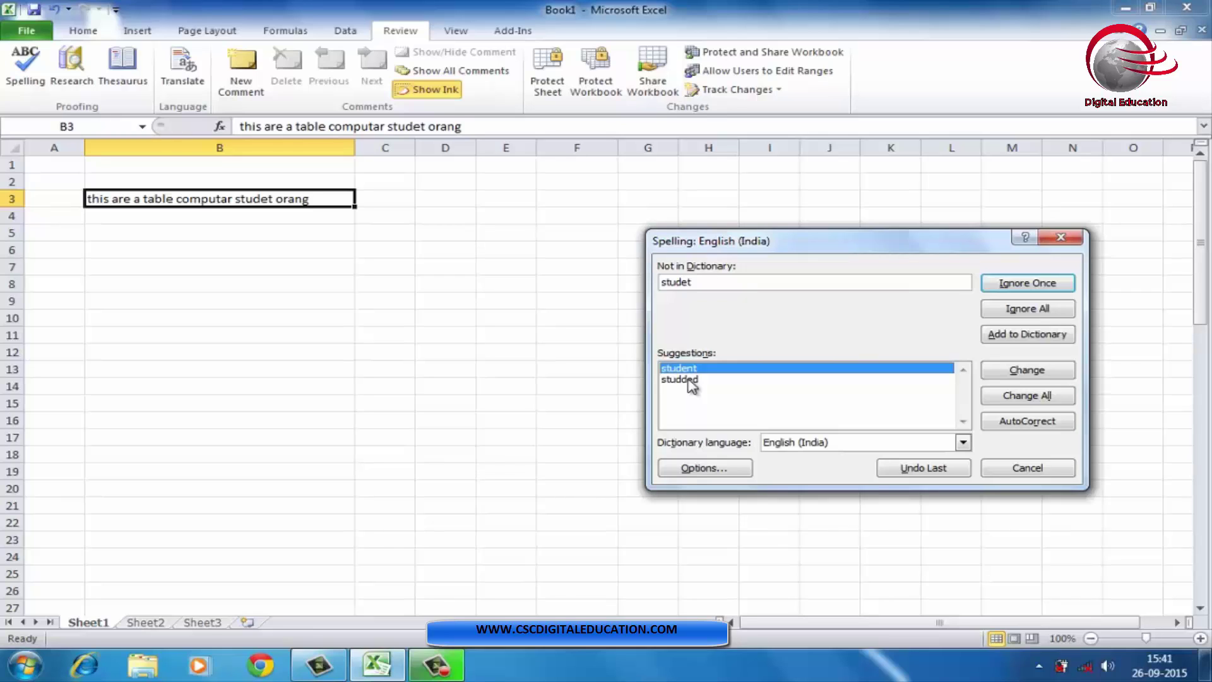
click(1029, 372)
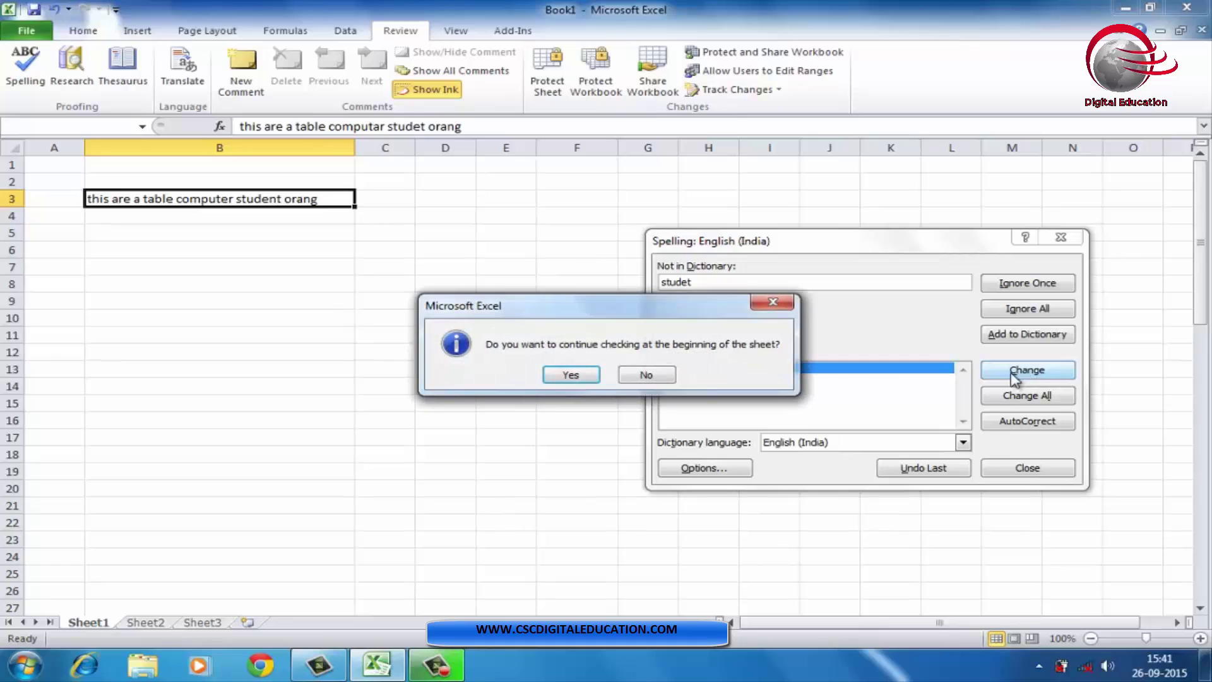
click(774, 305)
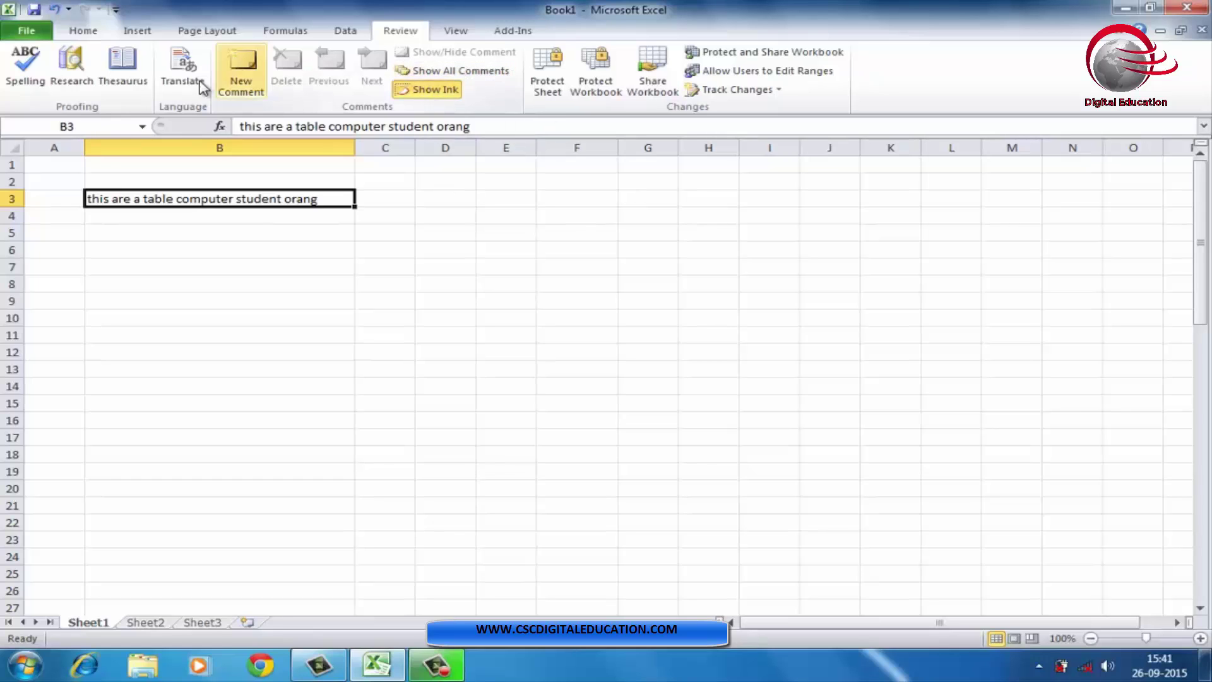
click(27, 66)
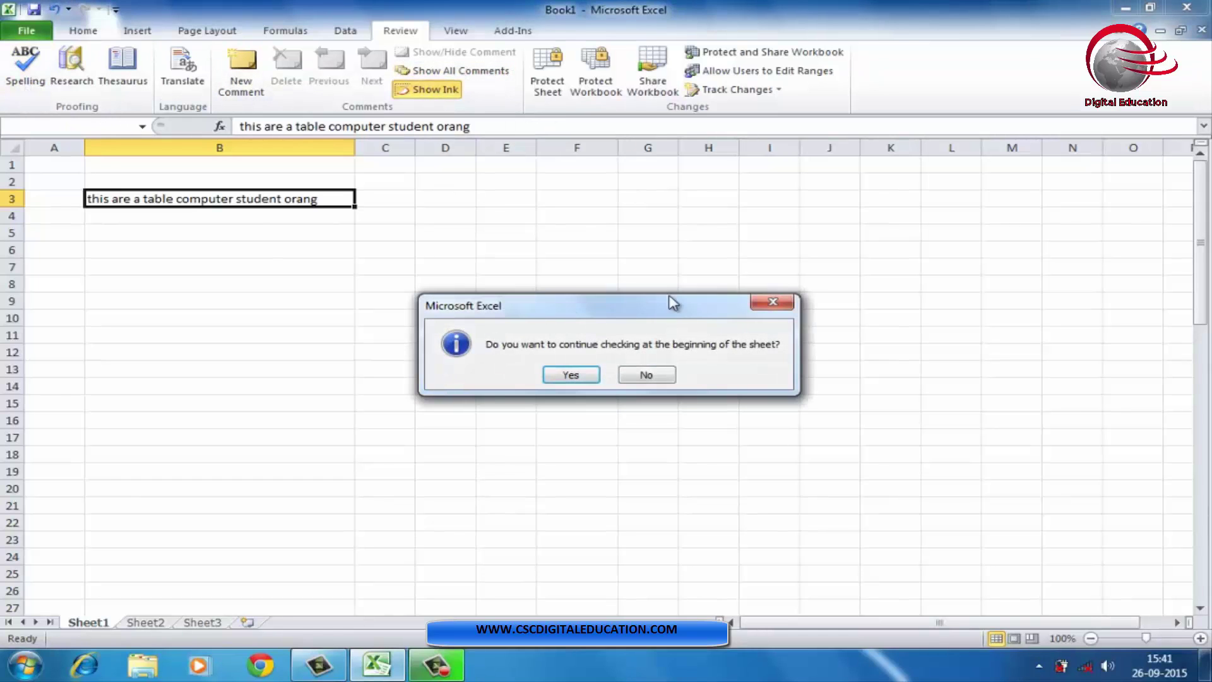
click(774, 302)
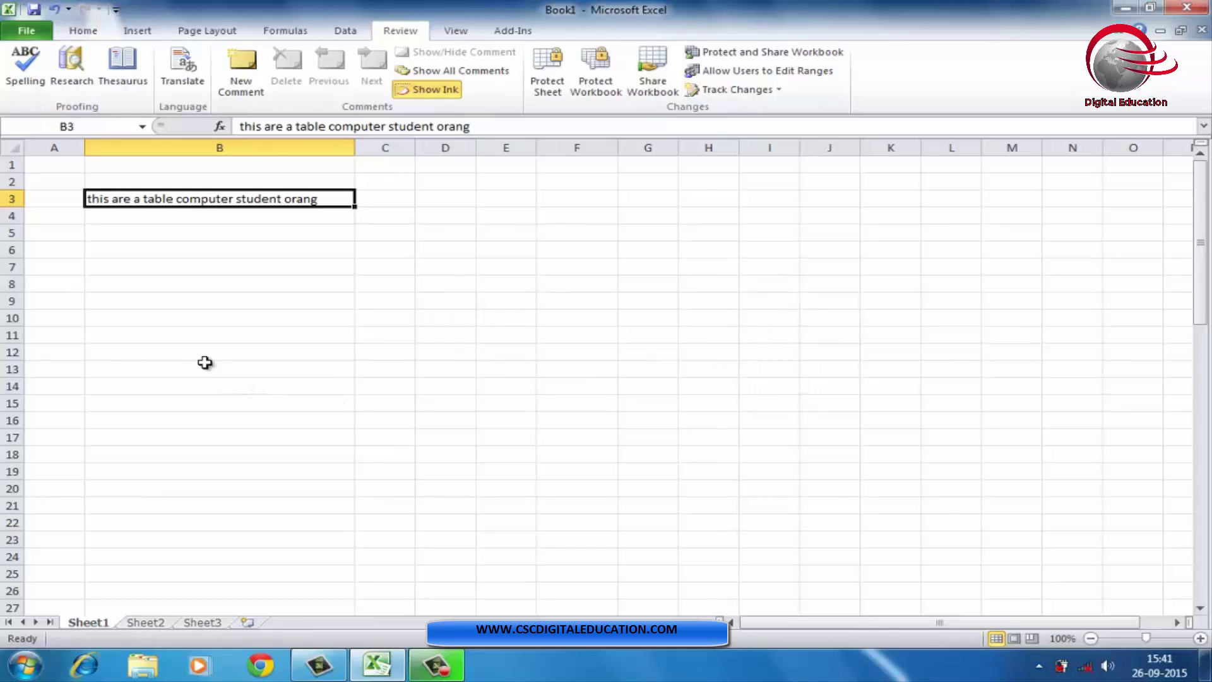
- Delete the text in B3 and narrow column B back to roughly its earlier width
key(Delete)
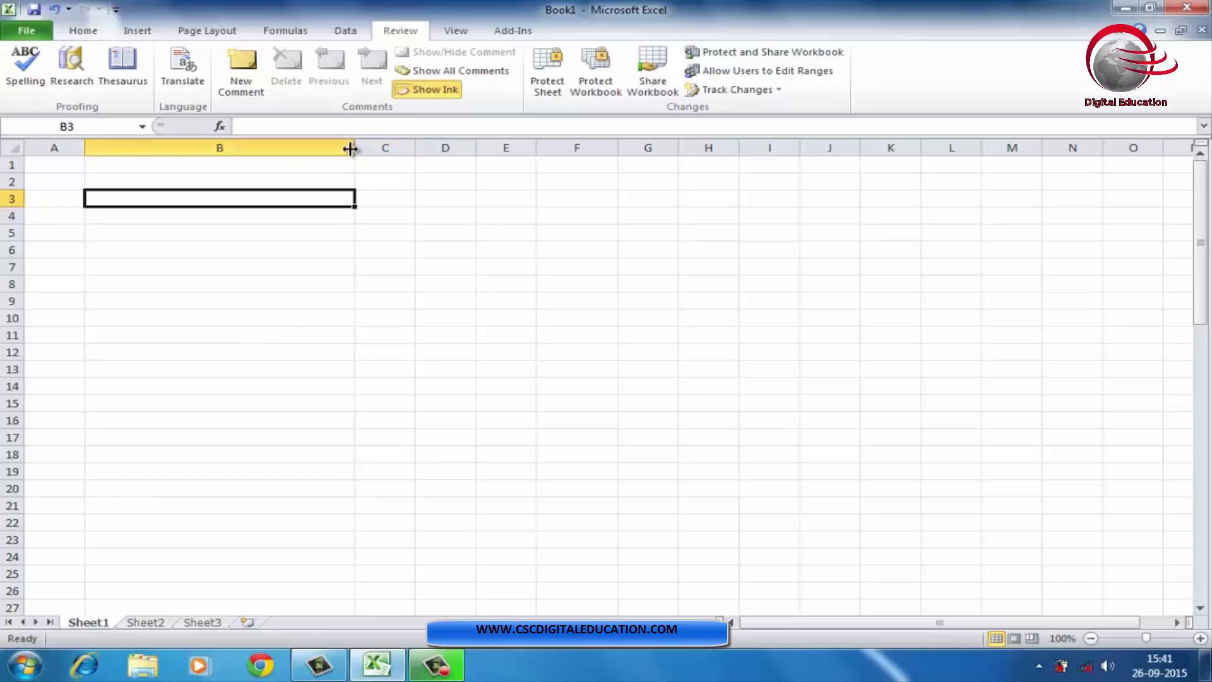
drag(350, 149, 161, 148)
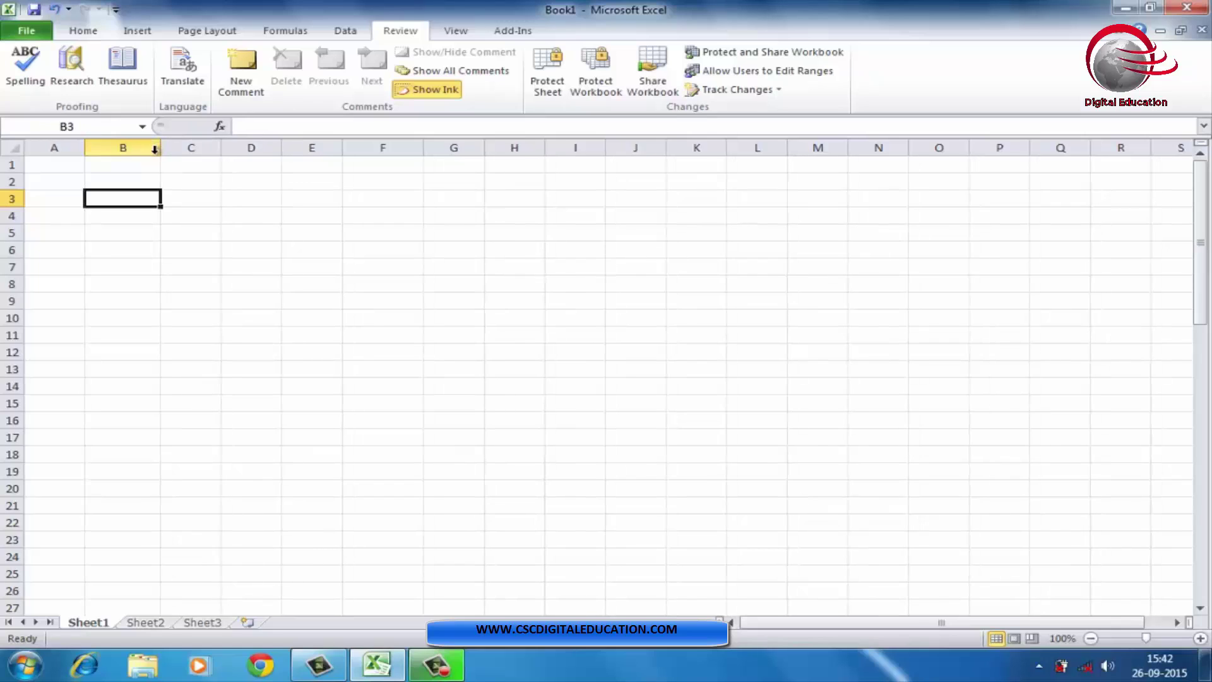
- Look up "class" in the English (U.K.) thesaurus, dismissing the Windows color scheme prompt
click(128, 92)
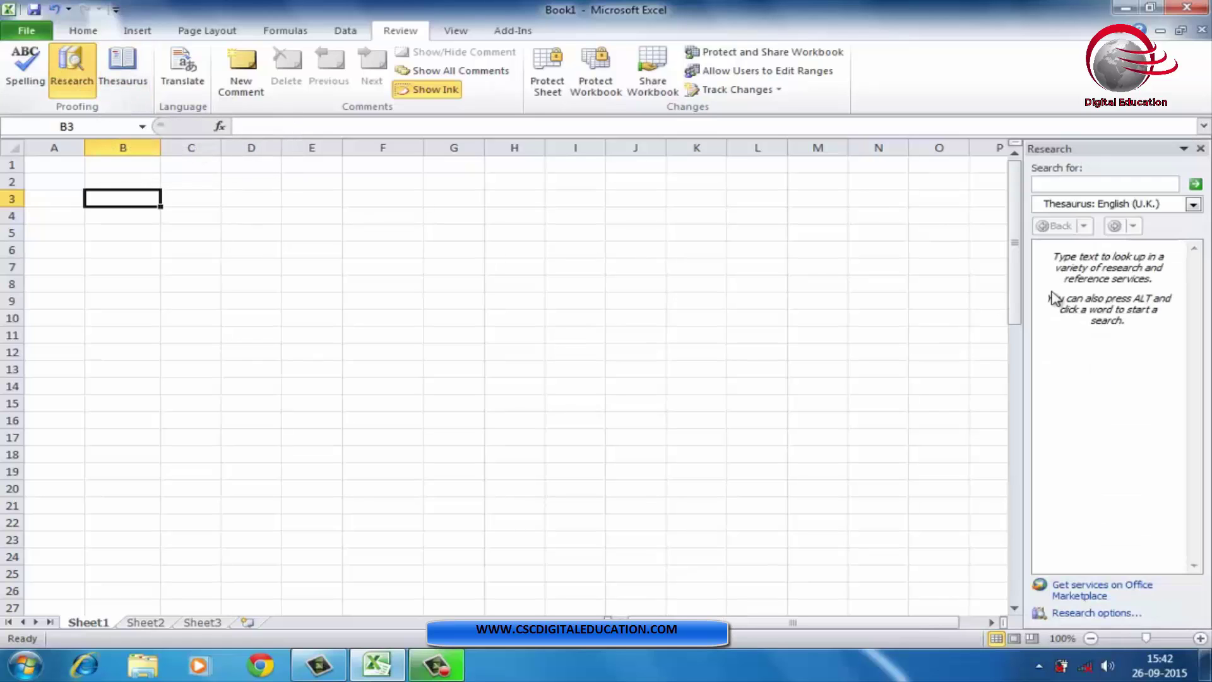
click(1055, 185)
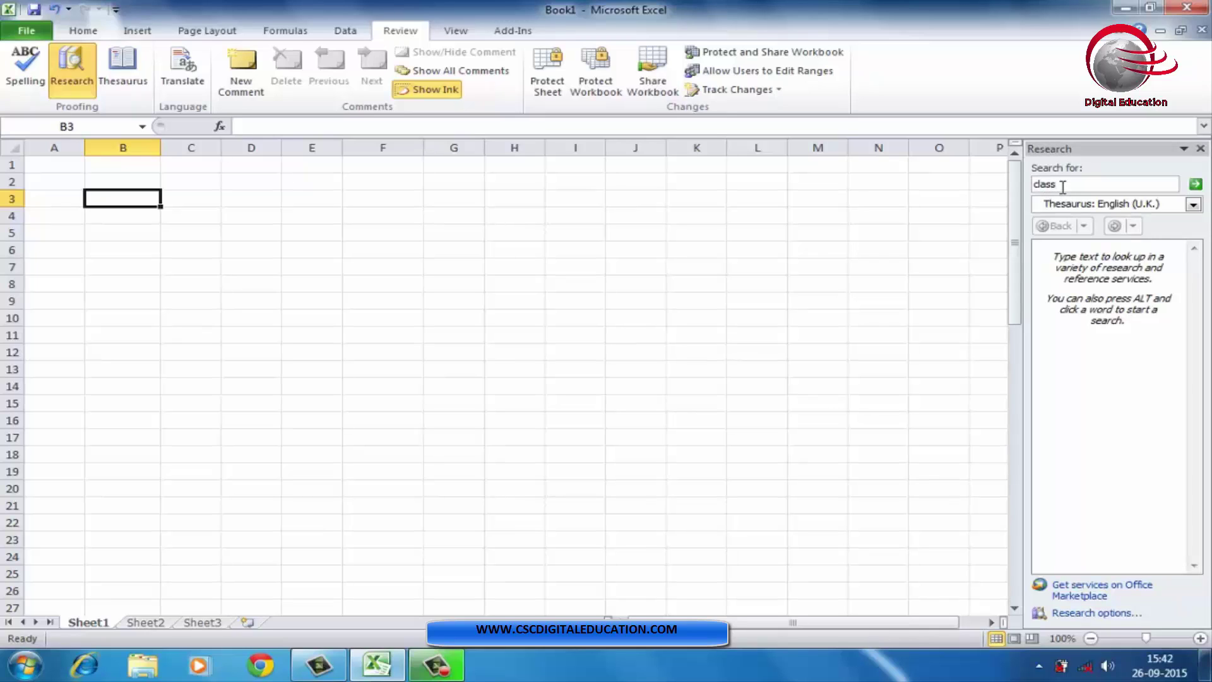
click(1196, 186)
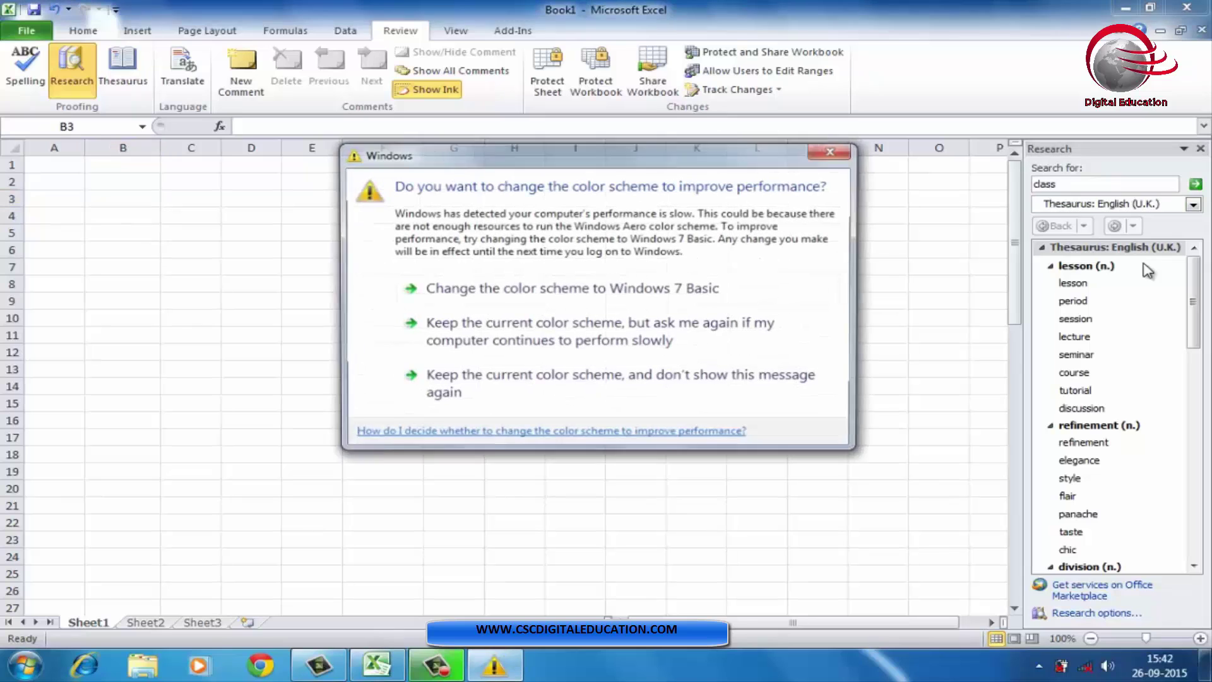
click(834, 151)
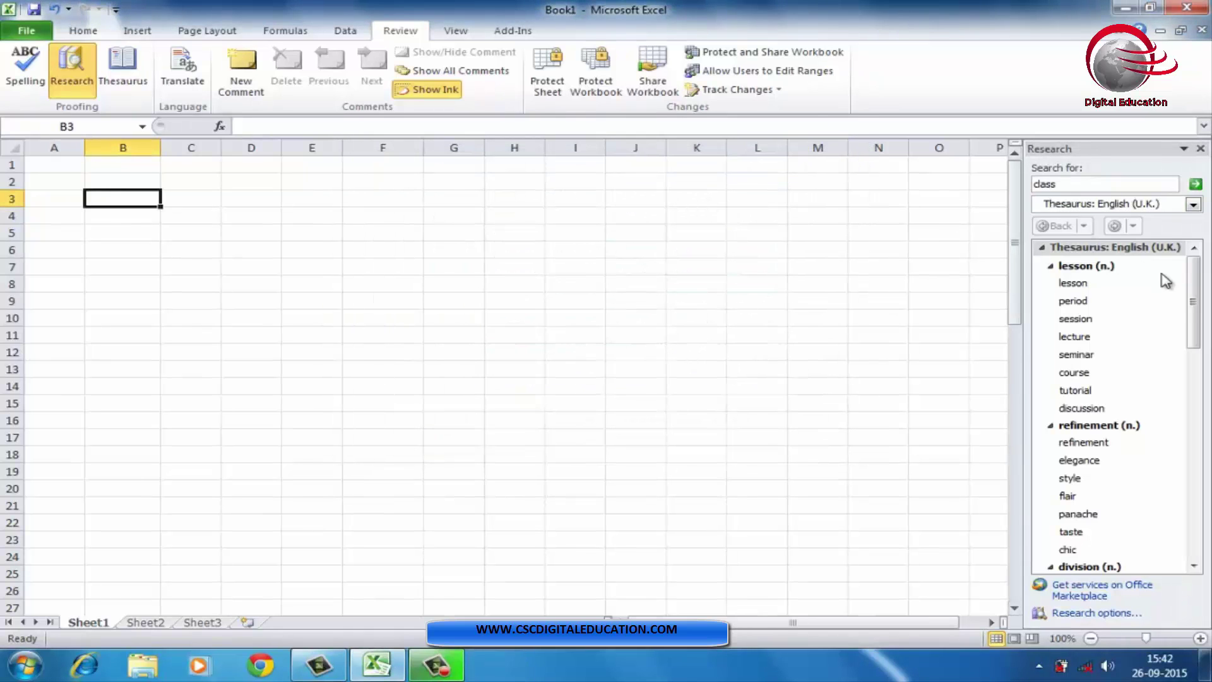
drag(1195, 307, 1194, 278)
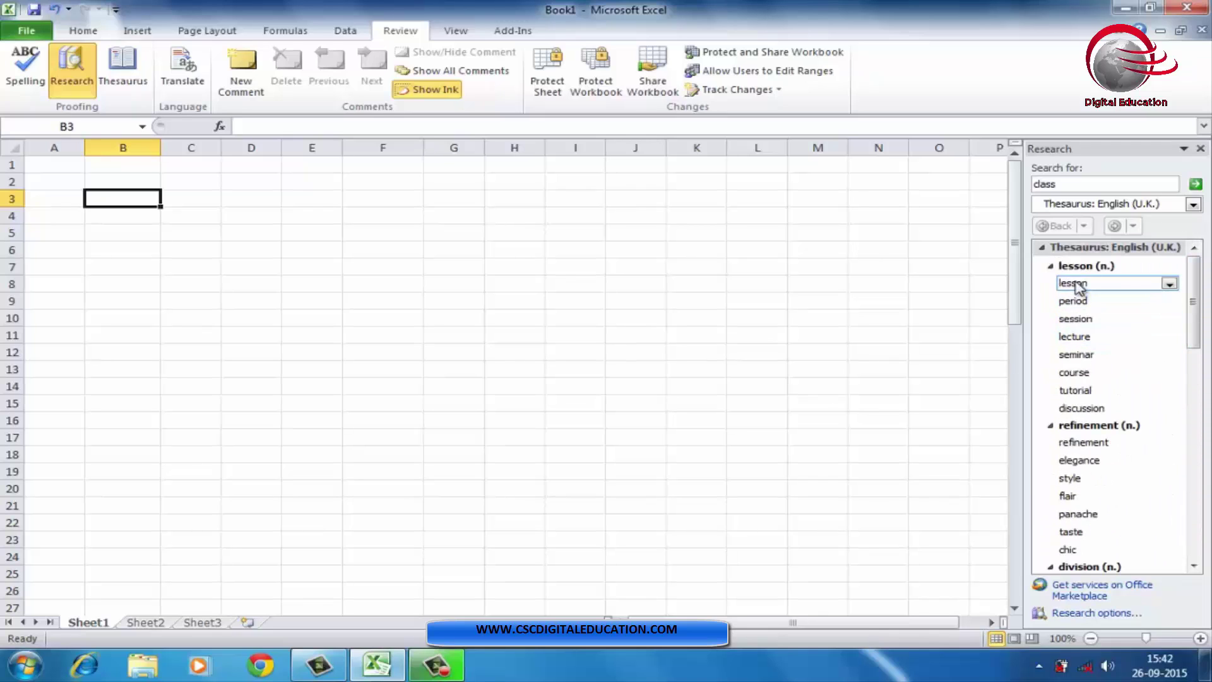
- Insert the synonym "lesson" from the thesaurus results into cell B3 and replace it with the synonym "period"
click(1171, 285)
click(1160, 306)
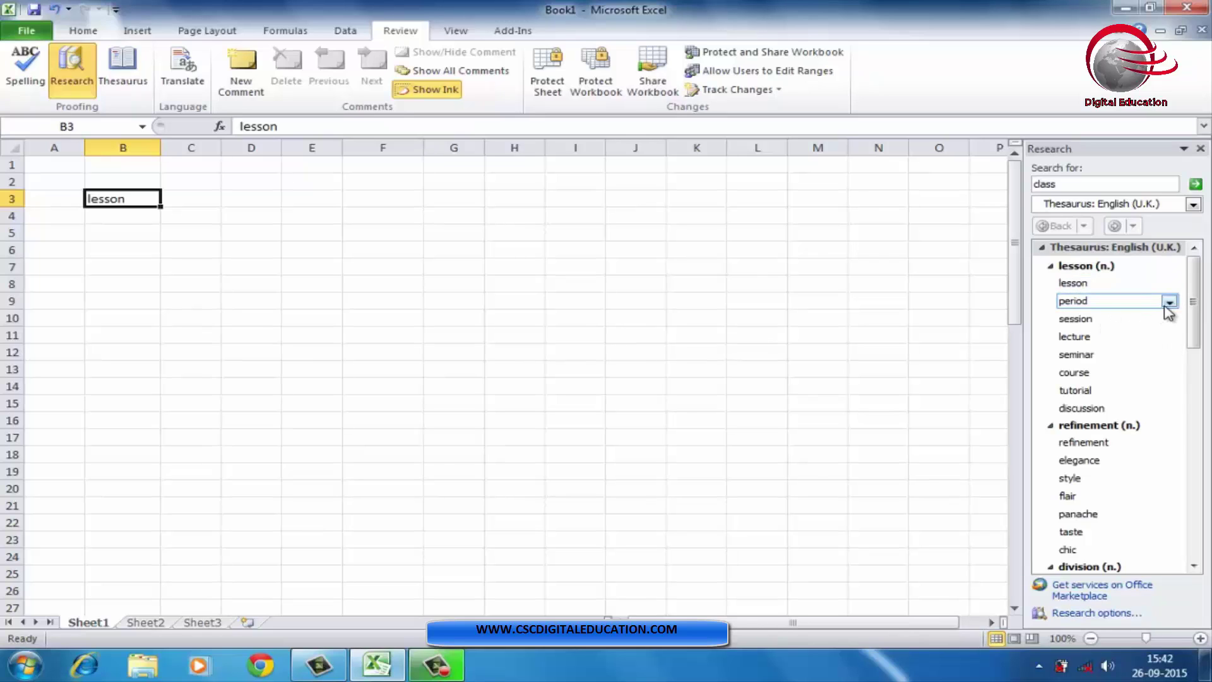
click(1170, 304)
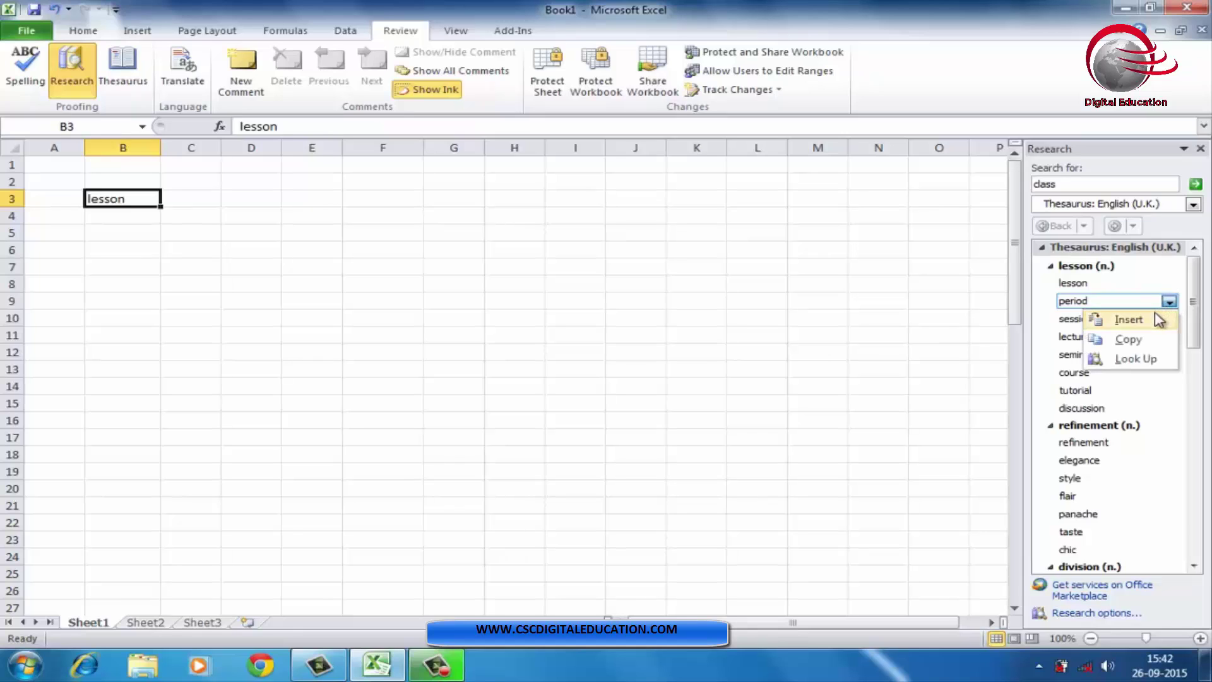
click(1159, 320)
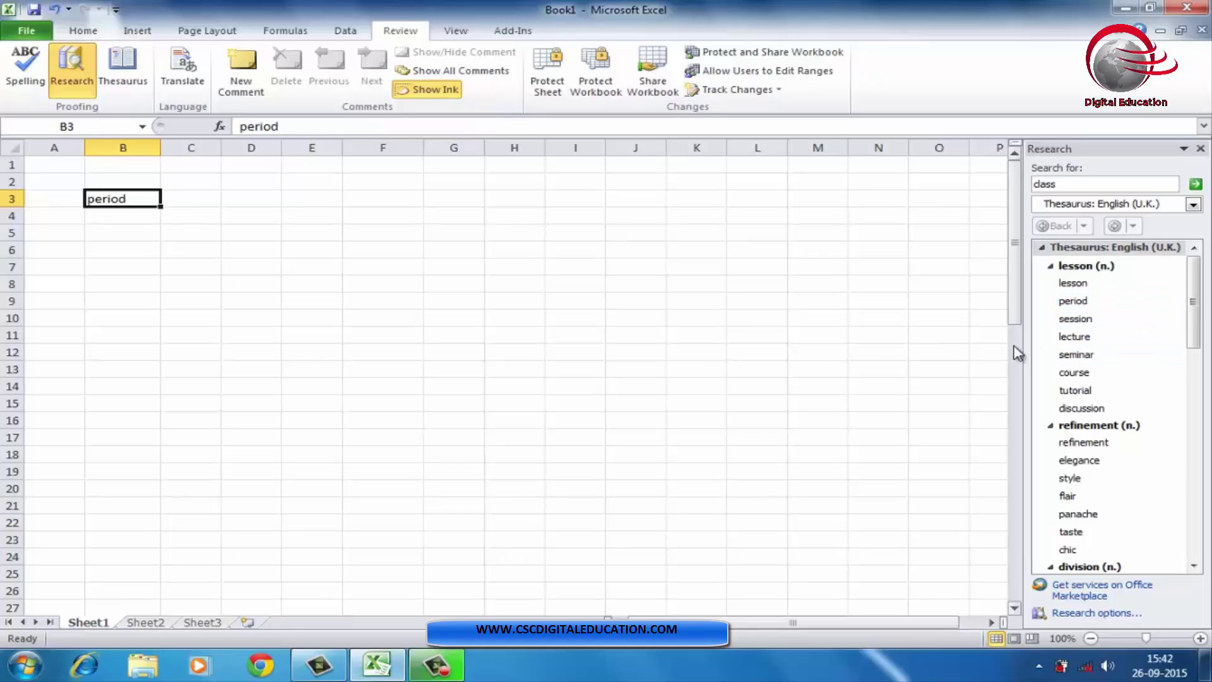
- Look up "student" in the English (U.K.) thesaurus and examine the suggested synonyms
drag(1067, 184, 1028, 196)
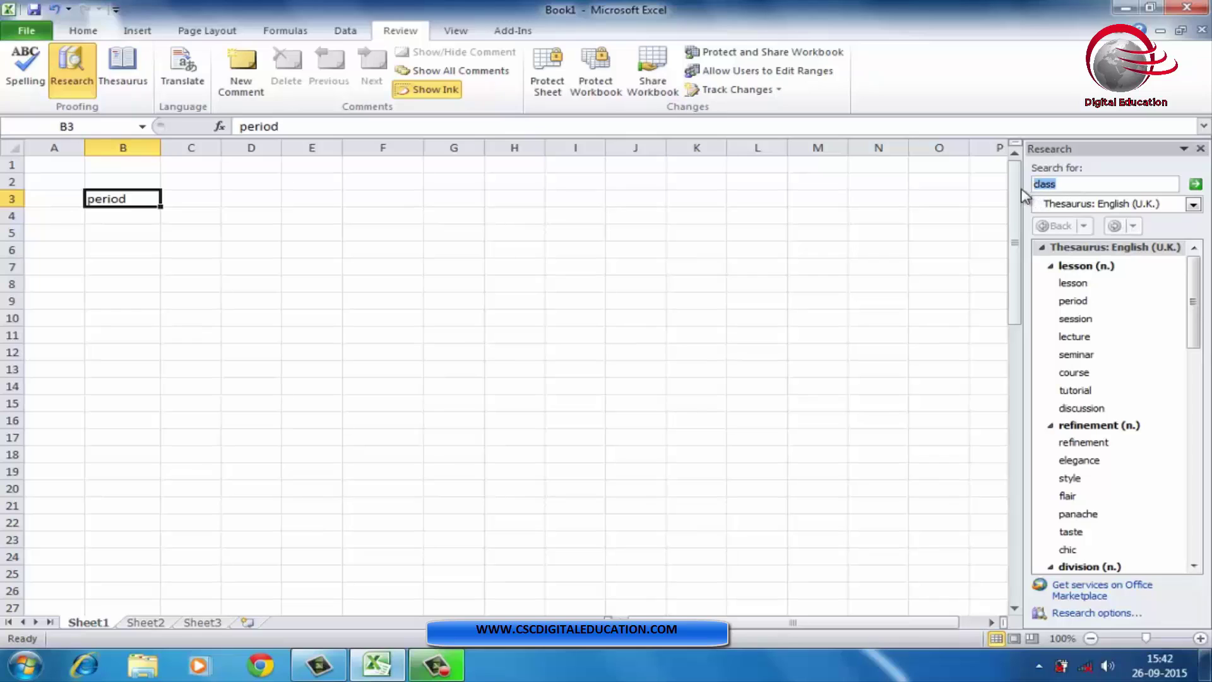
text(s)
text(tudent)
key(Return)
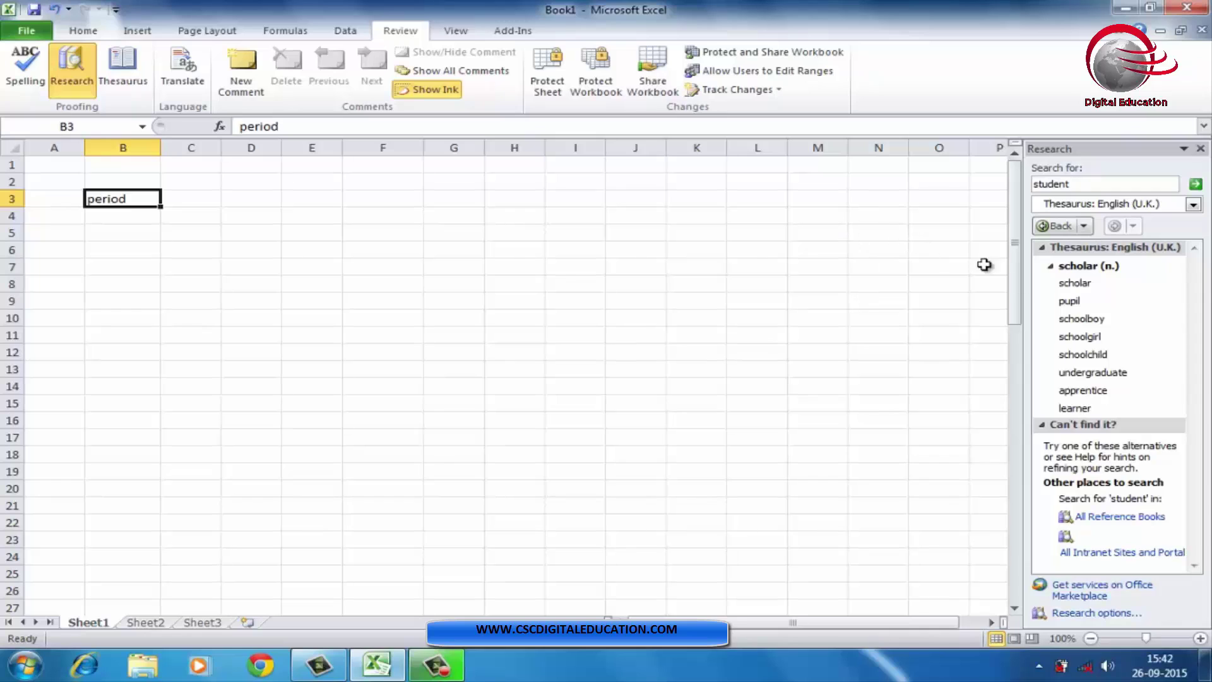
mouse_move(1065, 287)
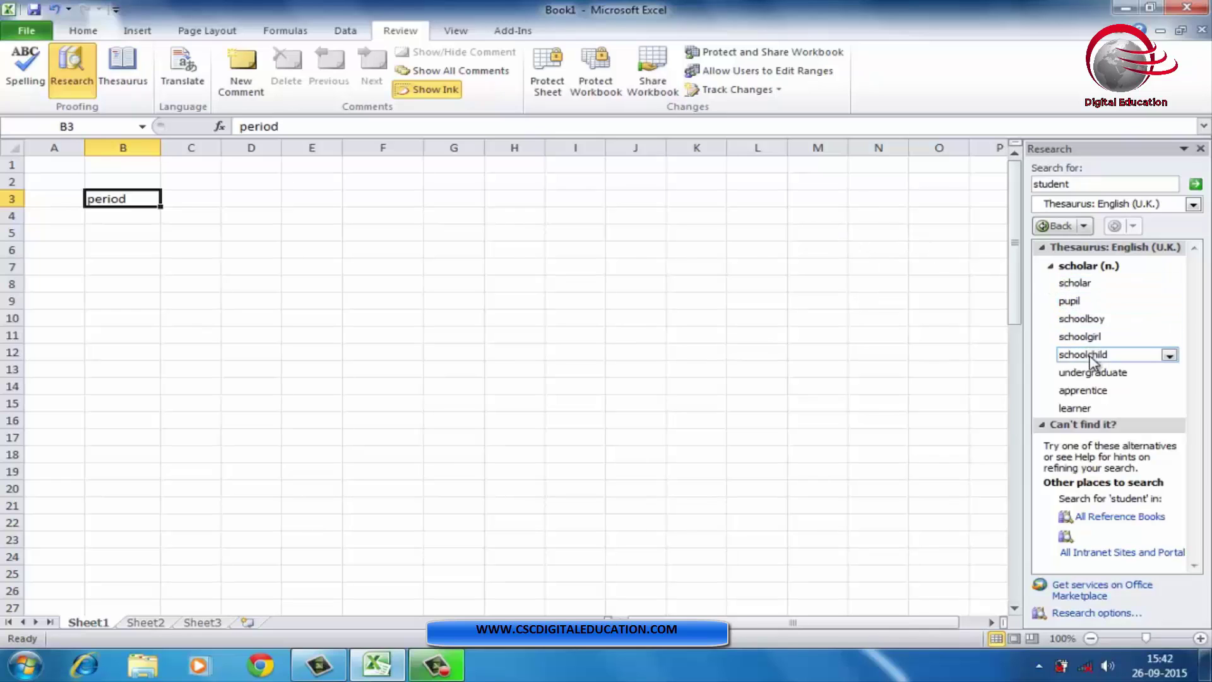
- Insert the thesaurus synonym "scholar" into cell C4 and close the Research pane
click(184, 215)
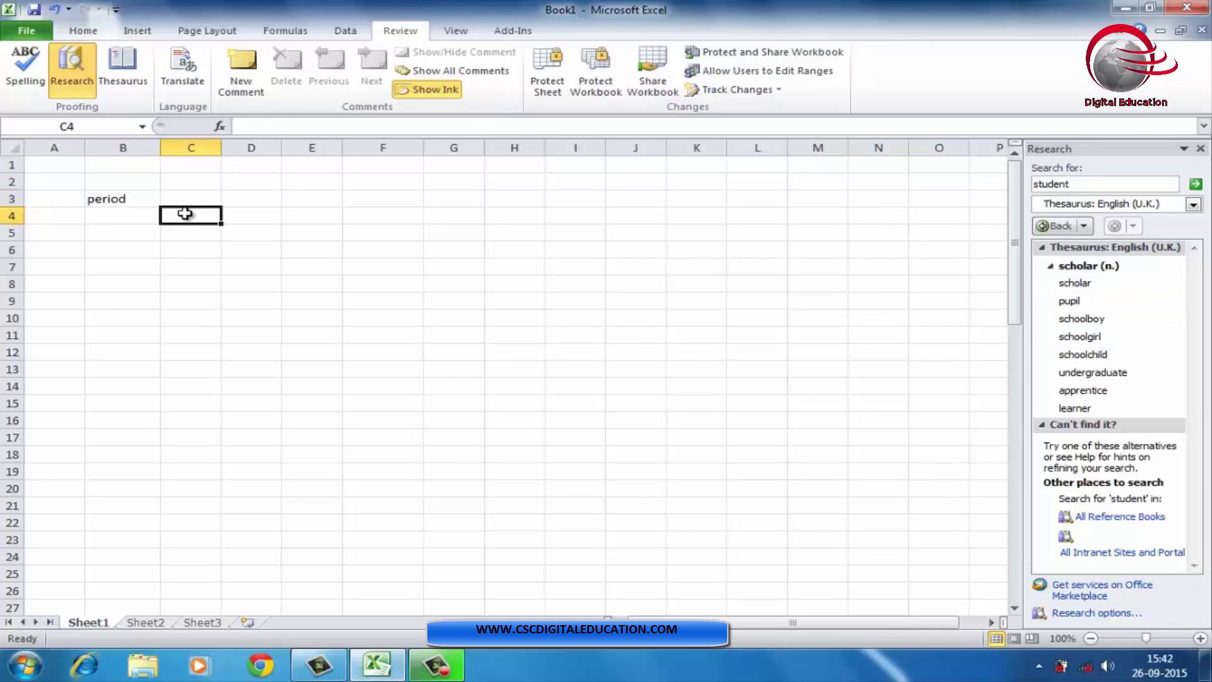
mouse_move(1102, 290)
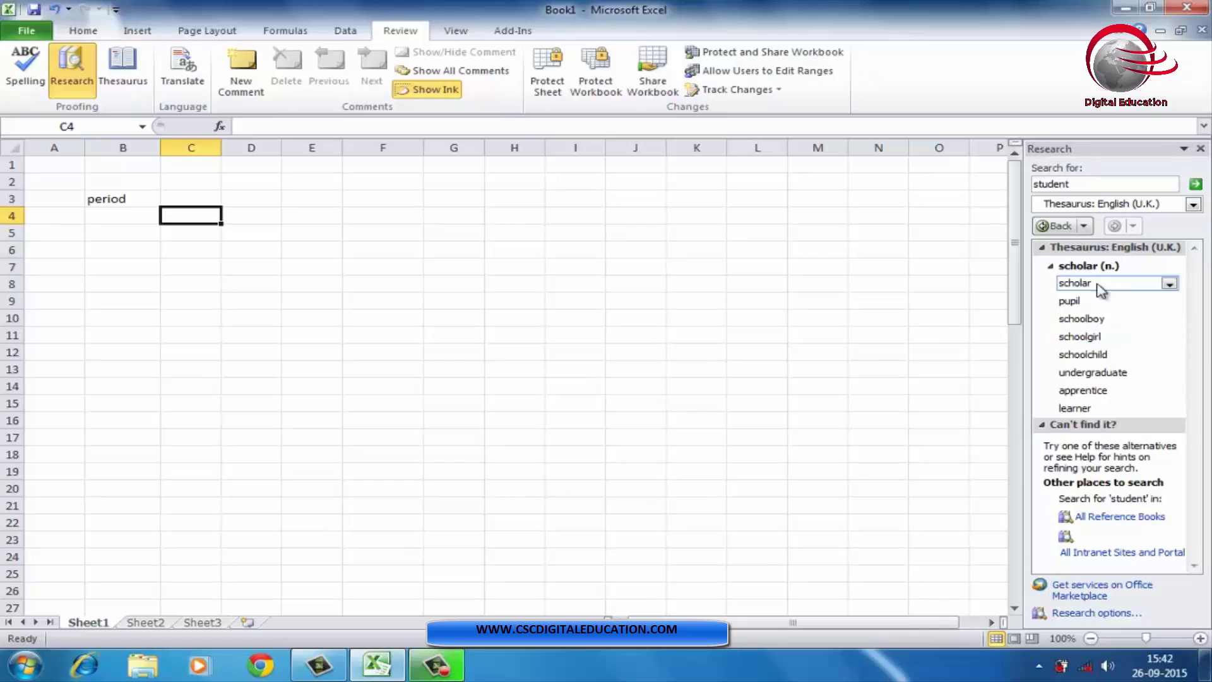
click(1170, 285)
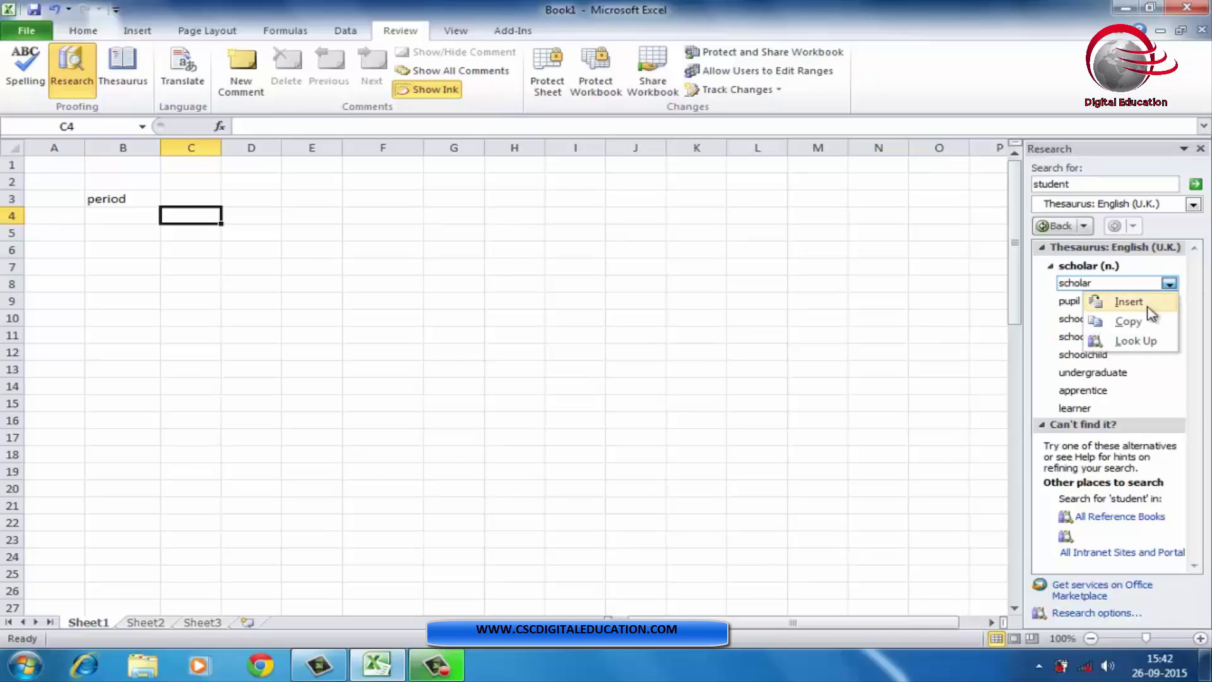
click(1134, 304)
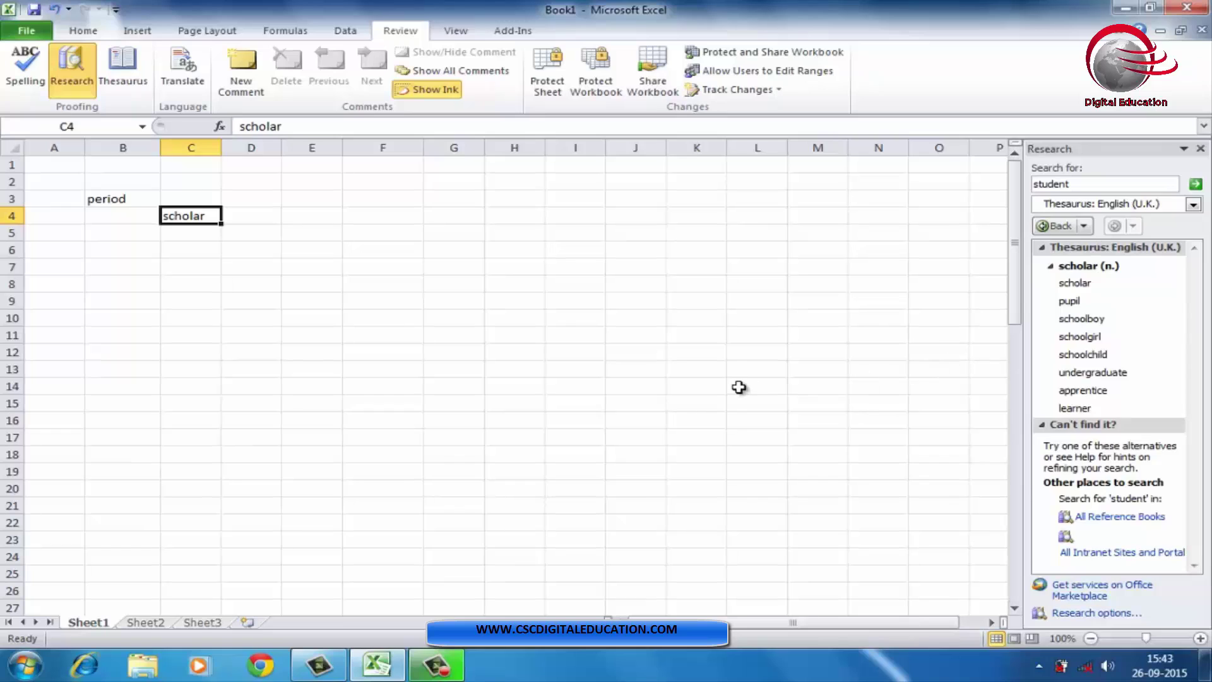
click(1202, 150)
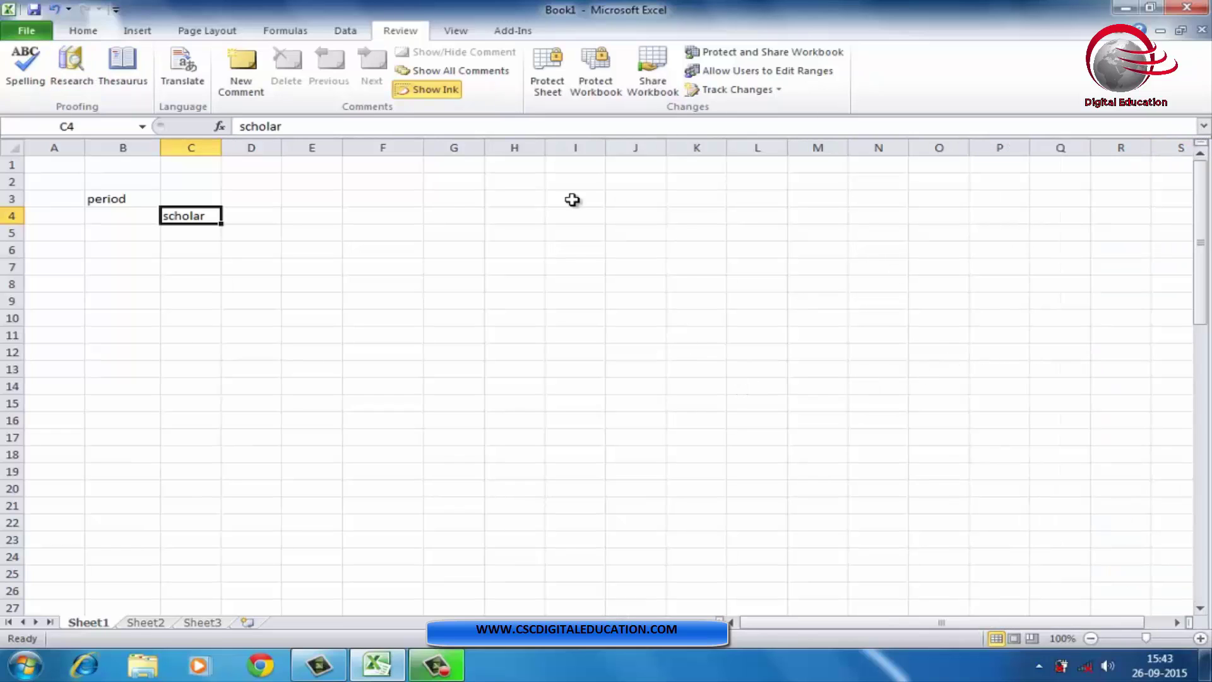
- Clear the contents of cells B3:D6 and make the empty cell D6 active
drag(101, 197, 225, 254)
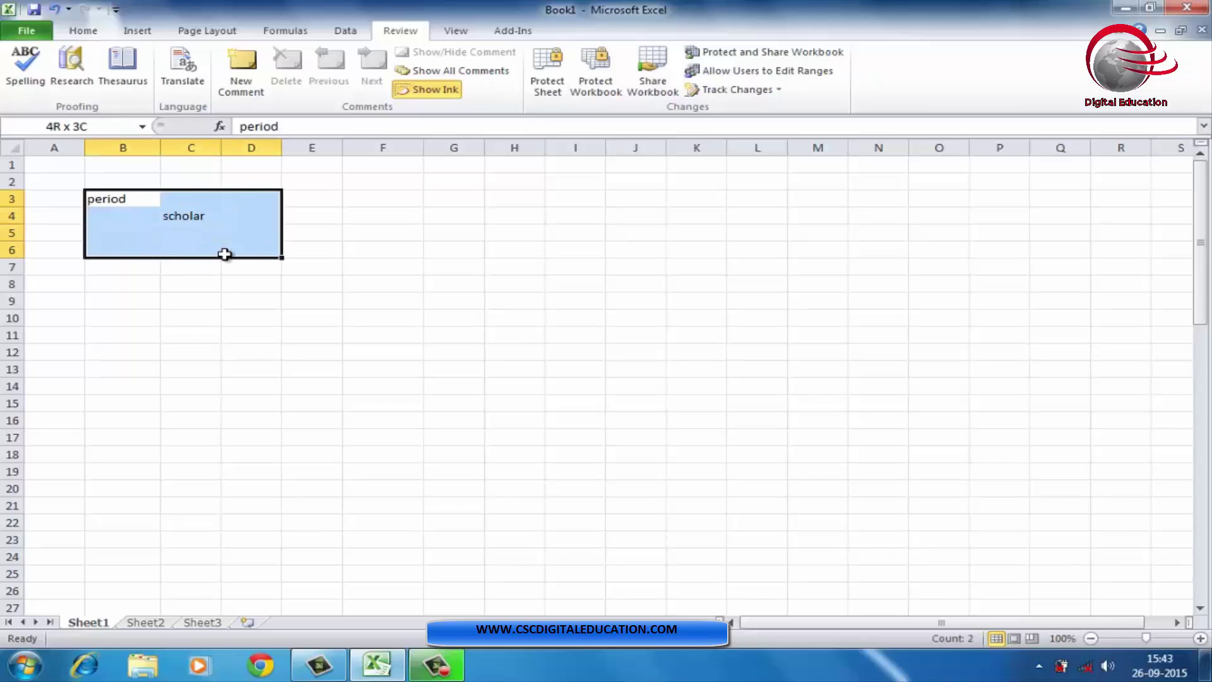
key(Delete)
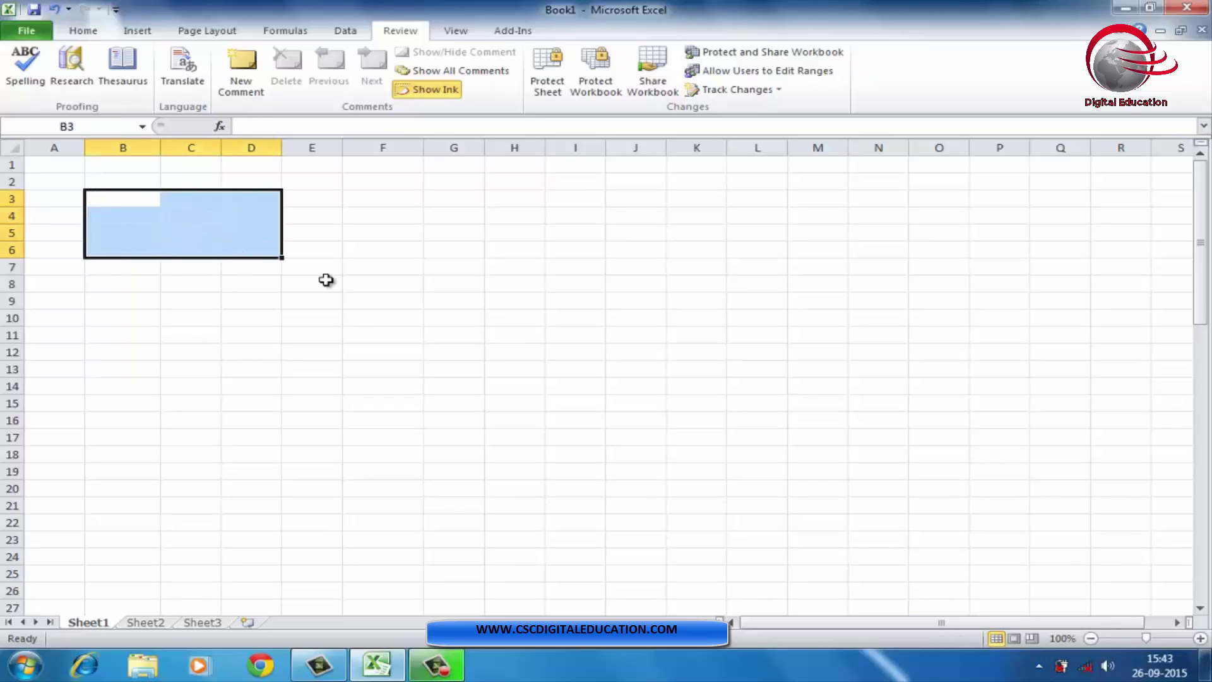
click(373, 367)
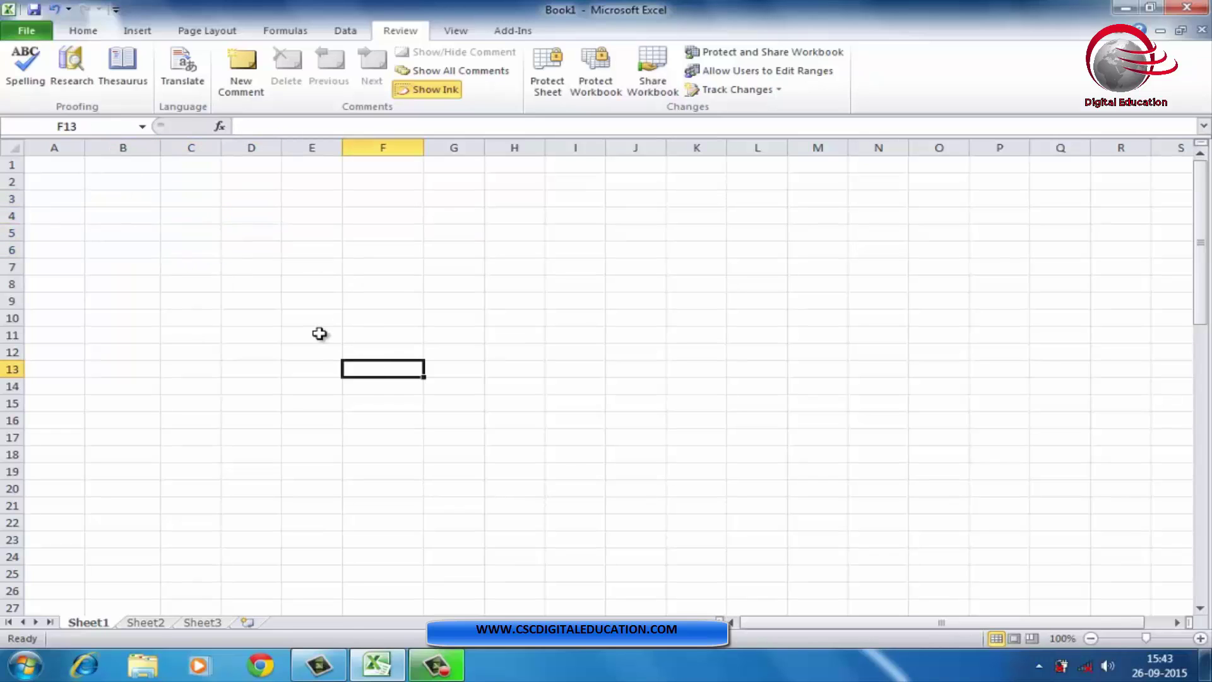
click(246, 250)
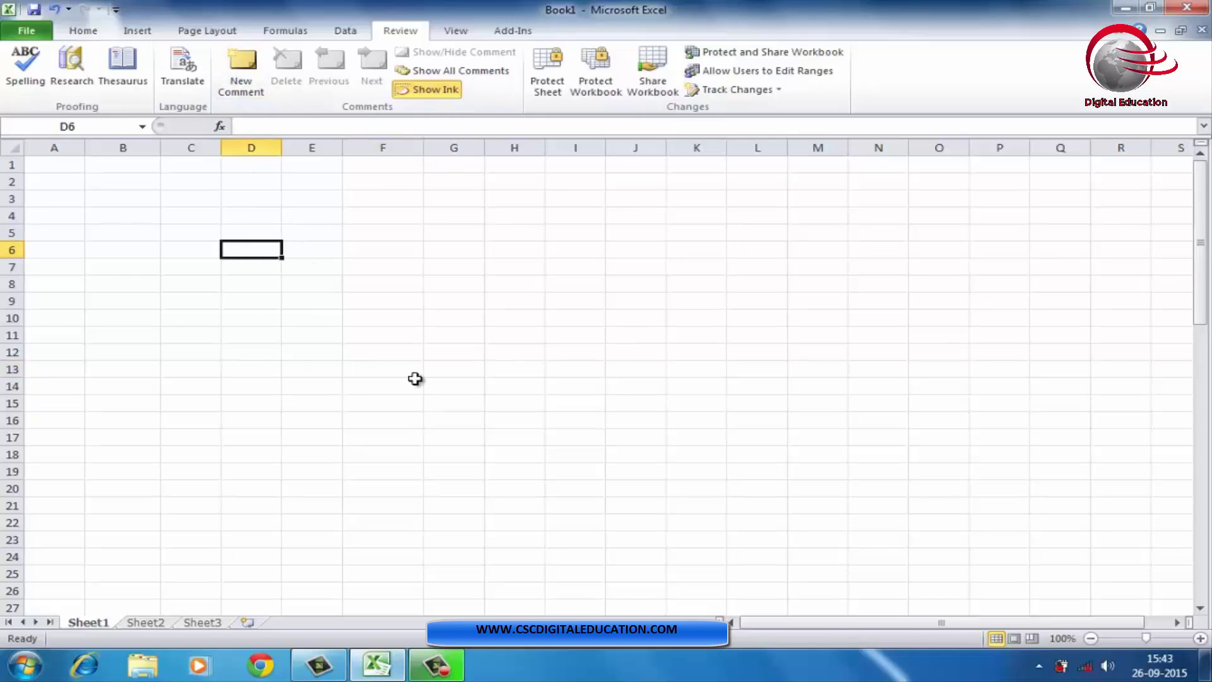